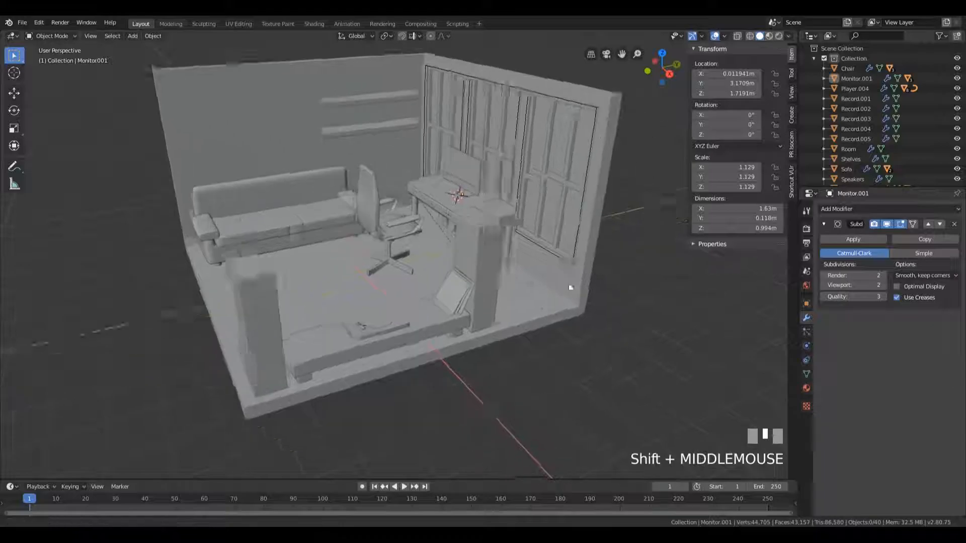
Step: Place the 3D cursor on the floor near the room's front corner beside the desk and add a single vertex there
right_click(510, 299, "shift")
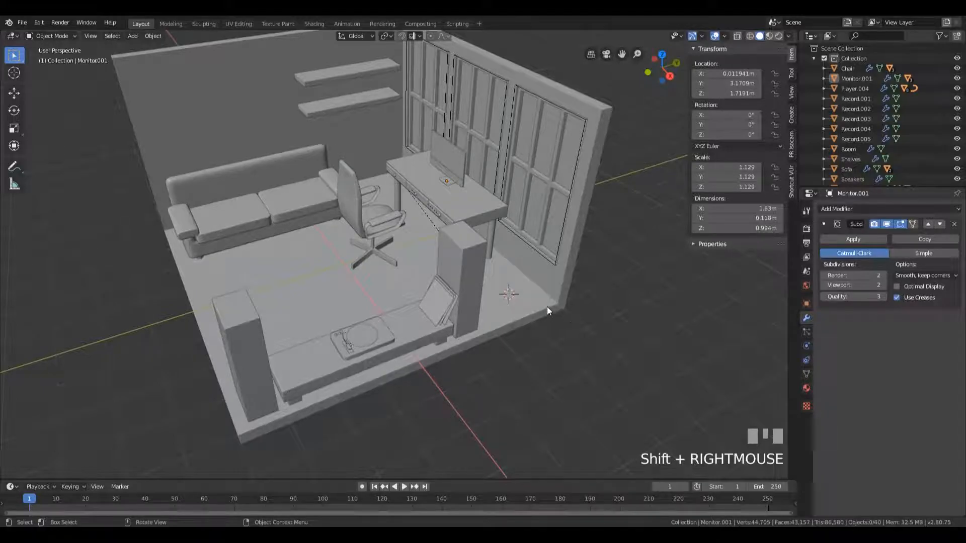
key("shift+a")
mouse_move(536, 305)
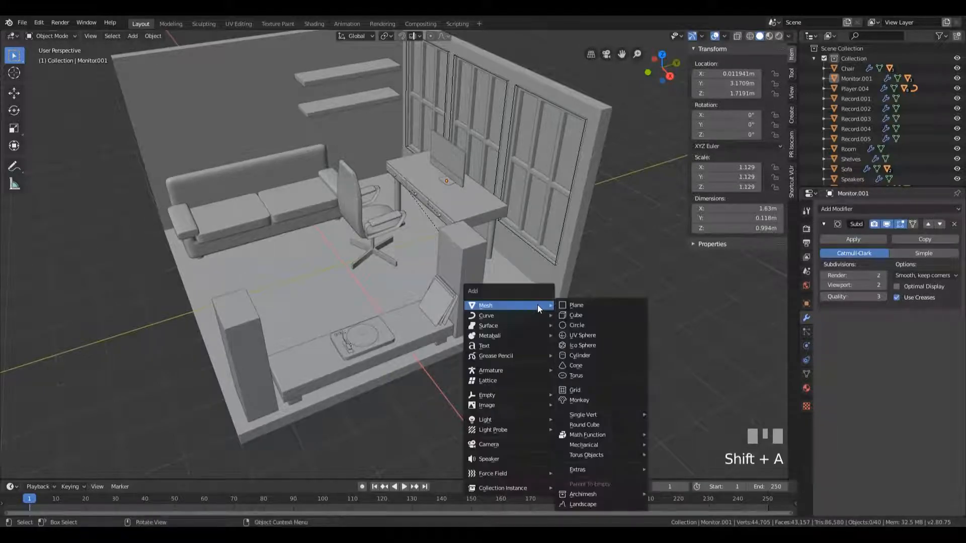
mouse_move(636, 415)
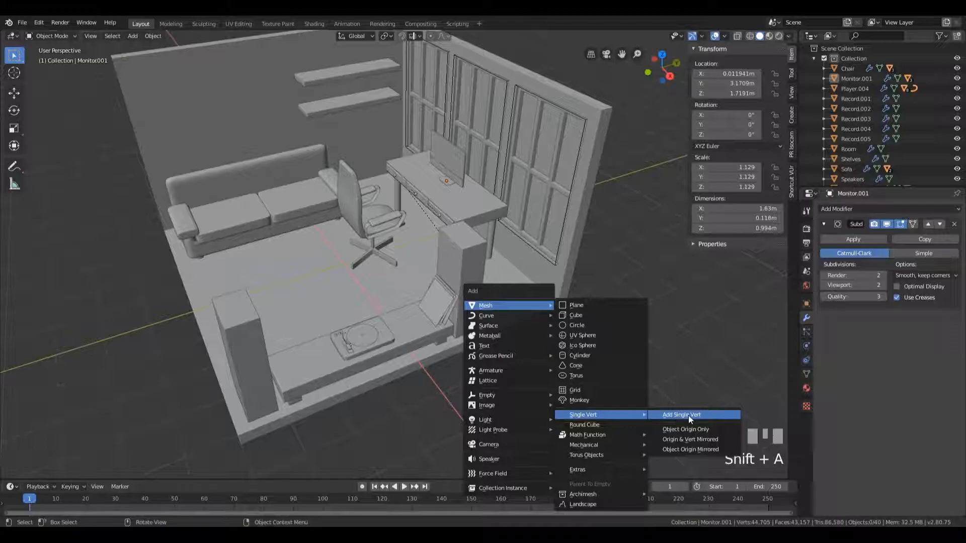
left_click(688, 416)
Step: Extrude the vertex along the floor by about 0.4 m in Y to form the pot's base radius
middle_click_drag(602, 286, 538, 274)
scroll(597, 270, "up", 5)
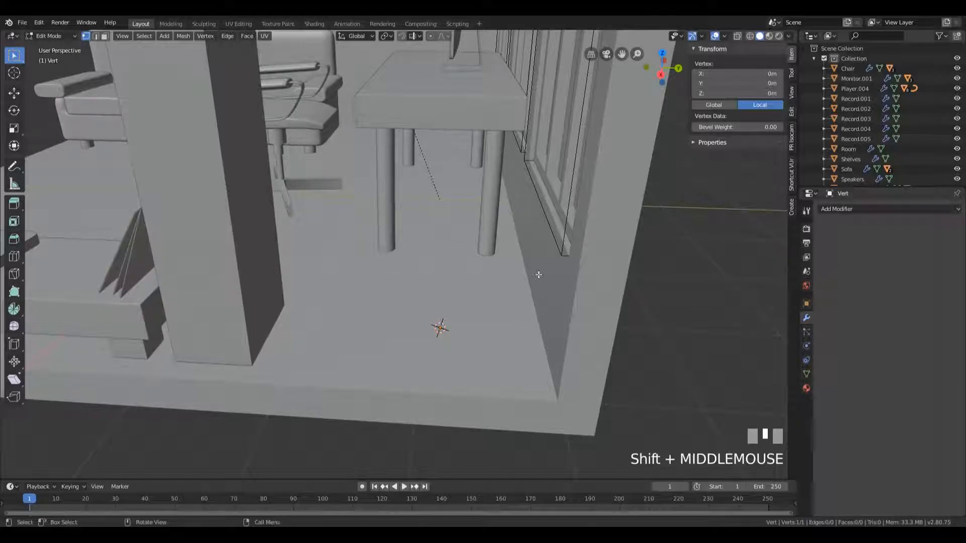
scroll(500, 247, "down", 2)
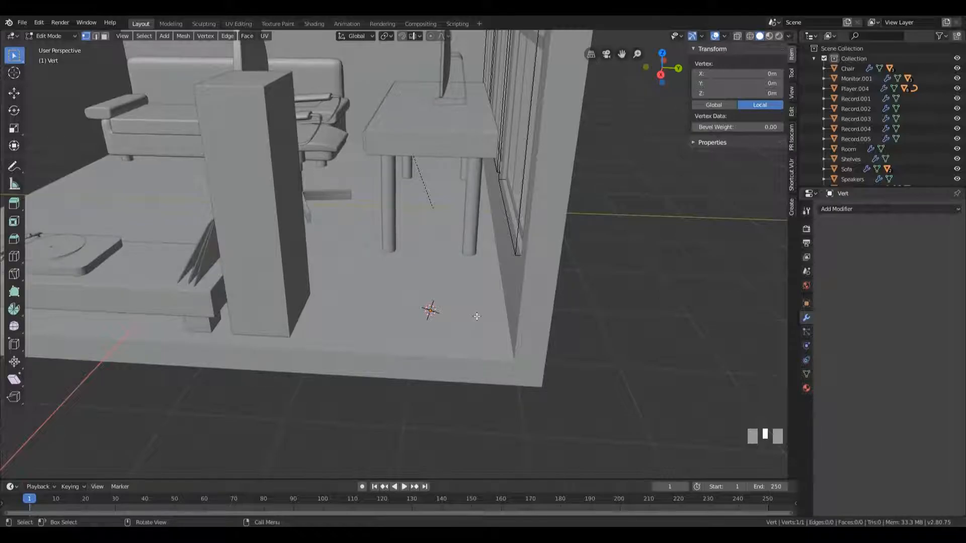
key("1")
key("e")
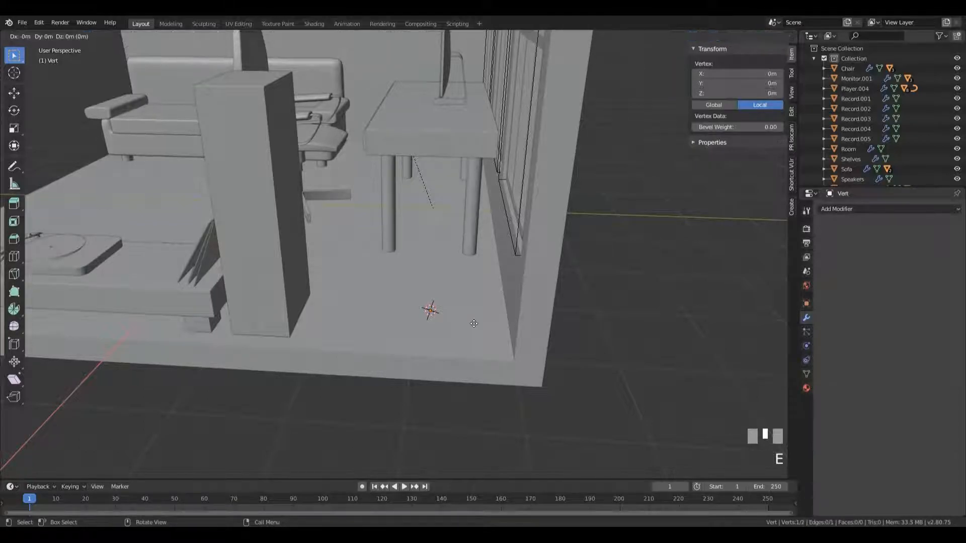
left_click(512, 327)
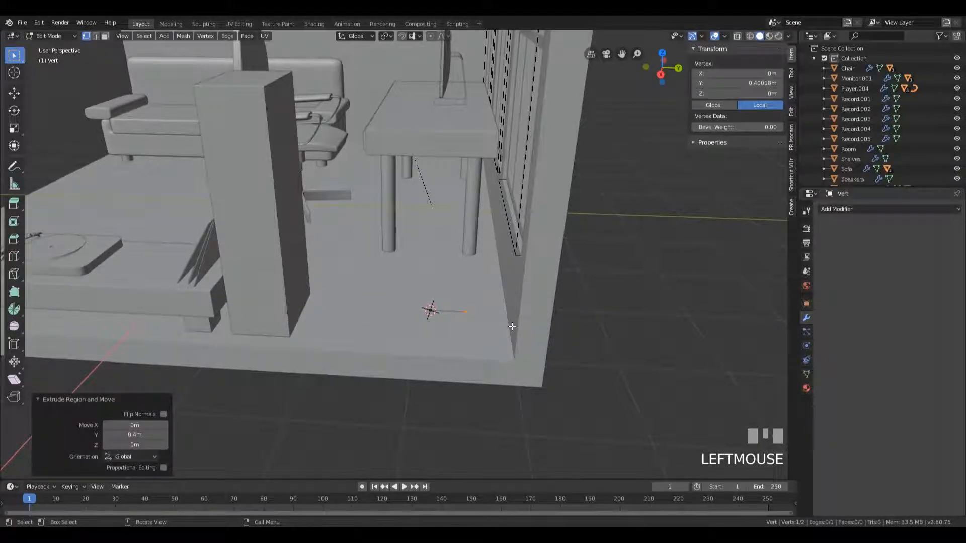
Step: In a right-side wireframe view, extrude the end vertex up and outward by about 0.17 m in Y and 0.52 m in Z
key("KP_3")
mouse_move(517, 307)
middle_mouse_down("shift")
mouse_move(477, 374)
mouse_move(438, 332)
middle_mouse_up("shift")
key("z")
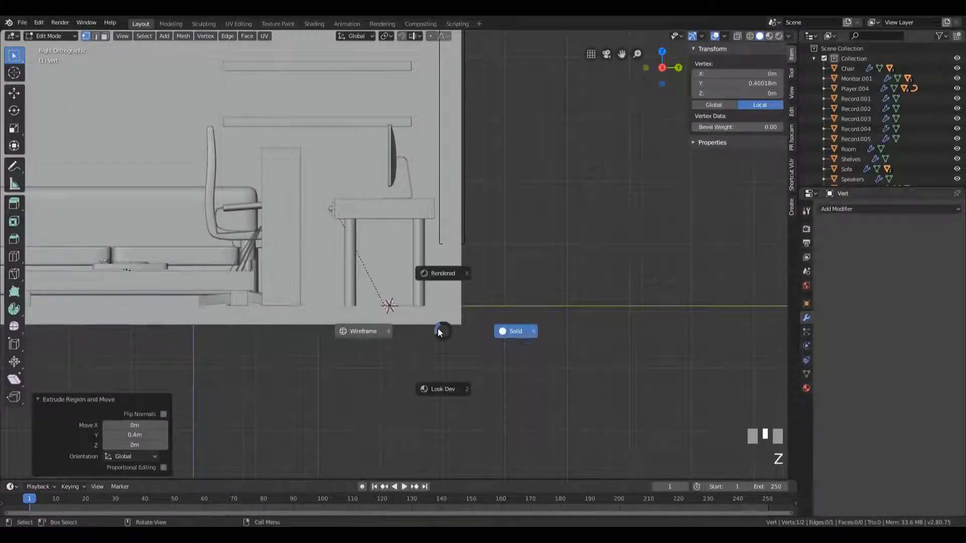
left_click(372, 340)
middle_click_drag(524, 306, 505, 293, "shift")
scroll(504, 294, "up", 3)
scroll(503, 294, "up", 1)
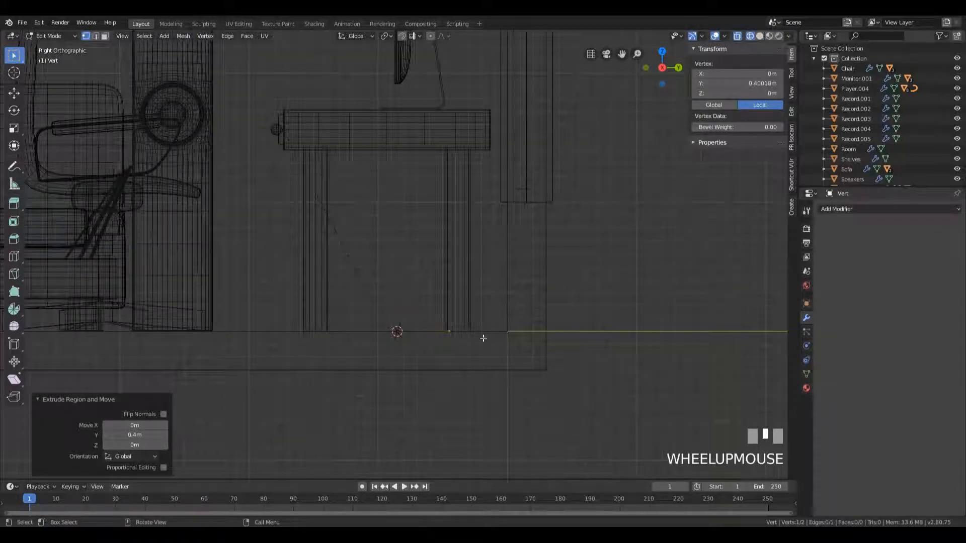
key("e")
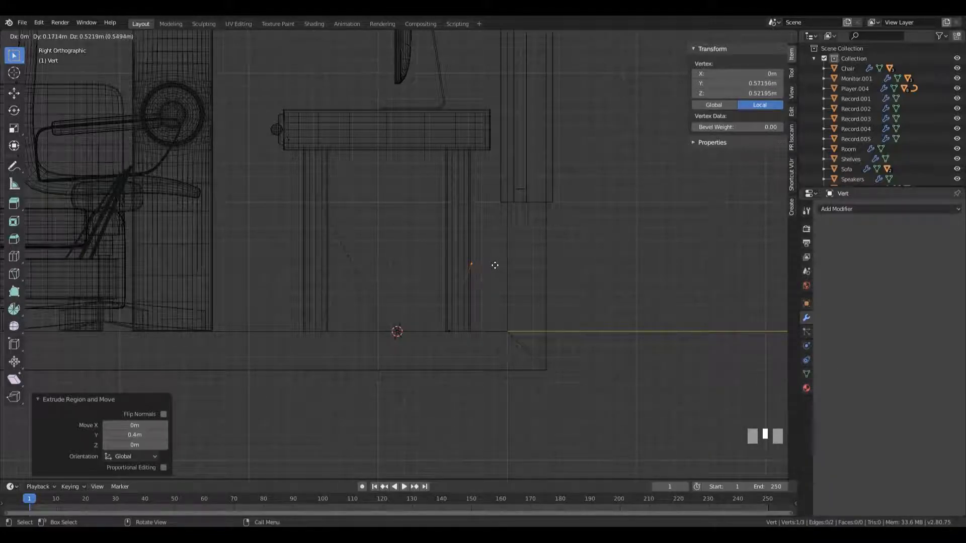
left_click(495, 265)
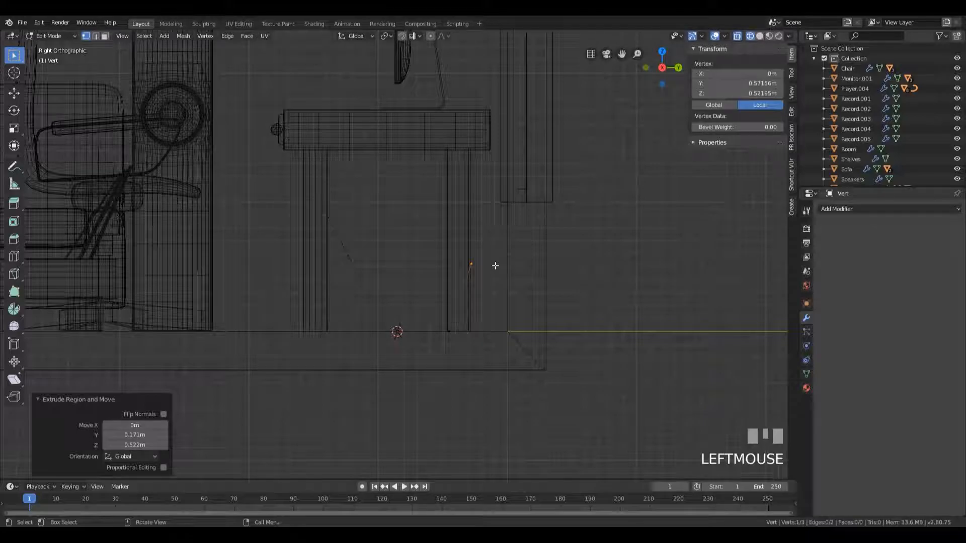
Step: Extrude the profile's upper vertex straight up by about 0.35 m along Z
key("e")
key("z")
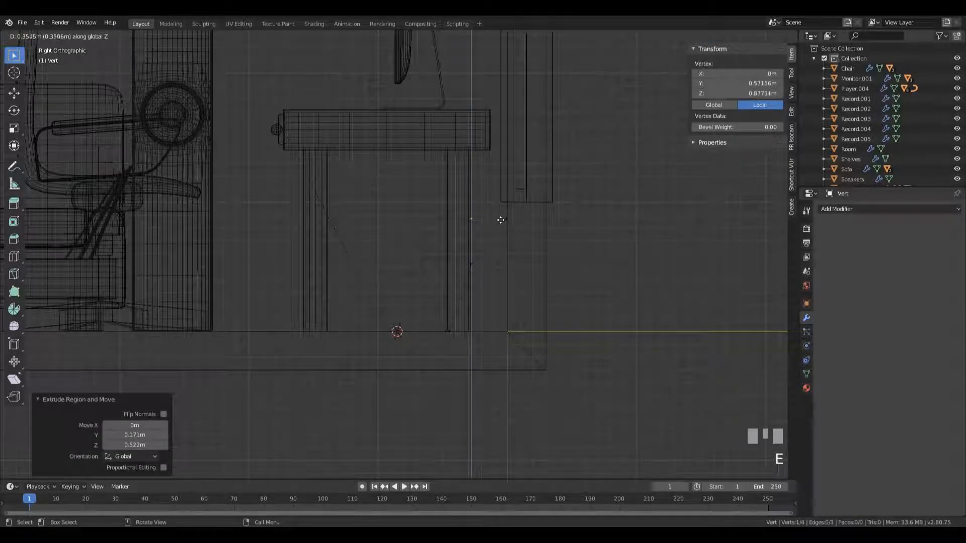
left_click(501, 220)
Step: Add a Screw modifier to revolve the profile into a round pot and return to Object Mode
middle_click_drag(533, 252, 515, 255)
scroll(520, 258, "down", 5)
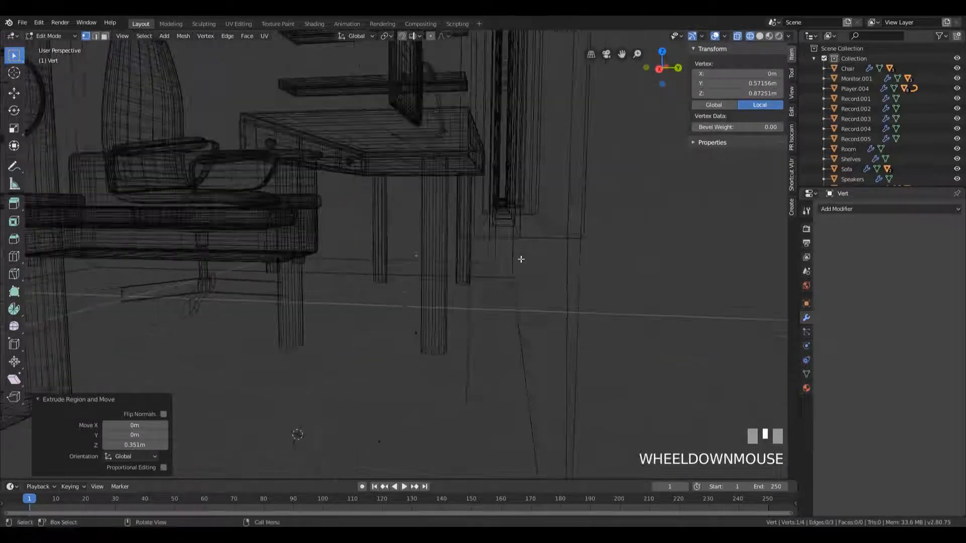
middle_click_drag(458, 276, 470, 273)
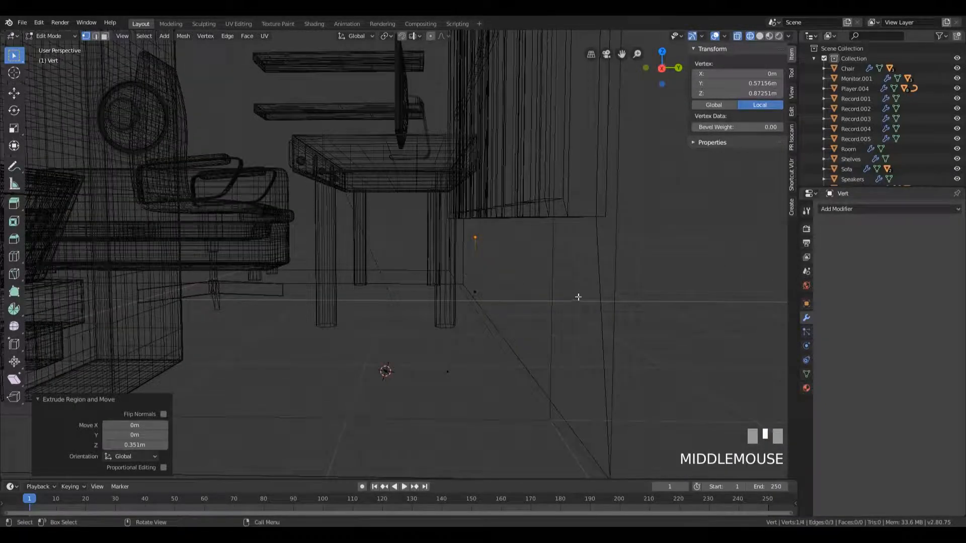
left_click(848, 209)
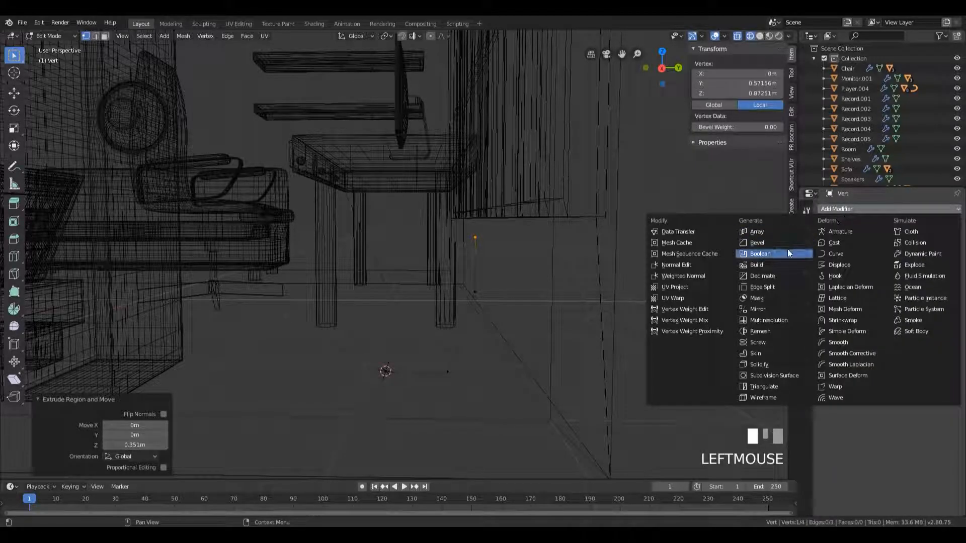
left_click(770, 343)
middle_click_drag(565, 252, 591, 263)
key("Tab")
key("grave")
key("Escape")
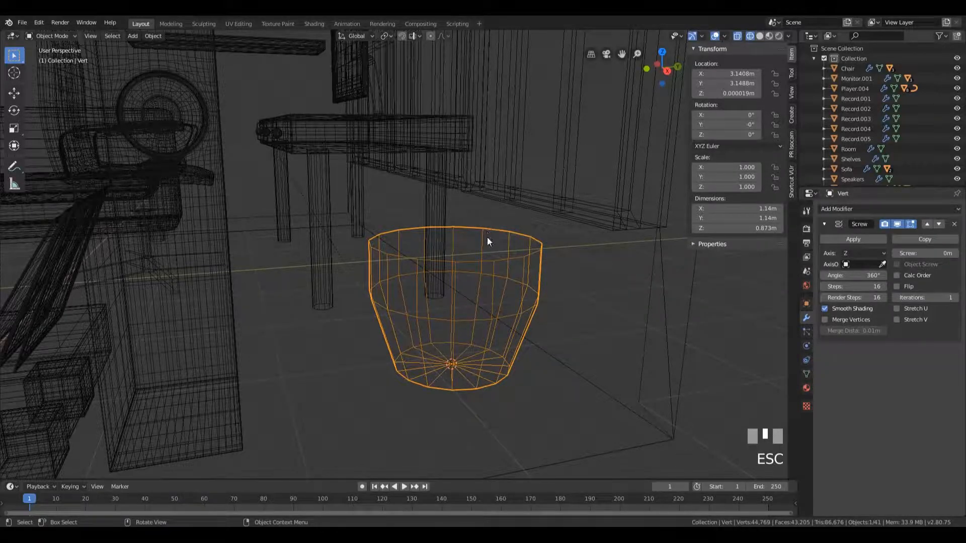
Step: Switch the viewport to solid shading and put the pot into Edit Mode
key("z")
left_click(518, 256)
scroll(481, 257, "down", 3)
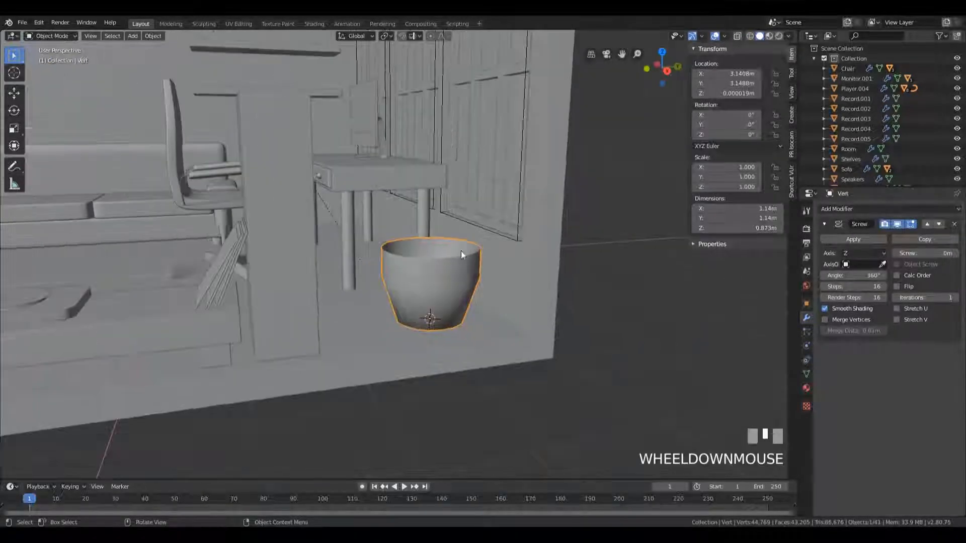
scroll(481, 258, "up", 3)
key("Tab")
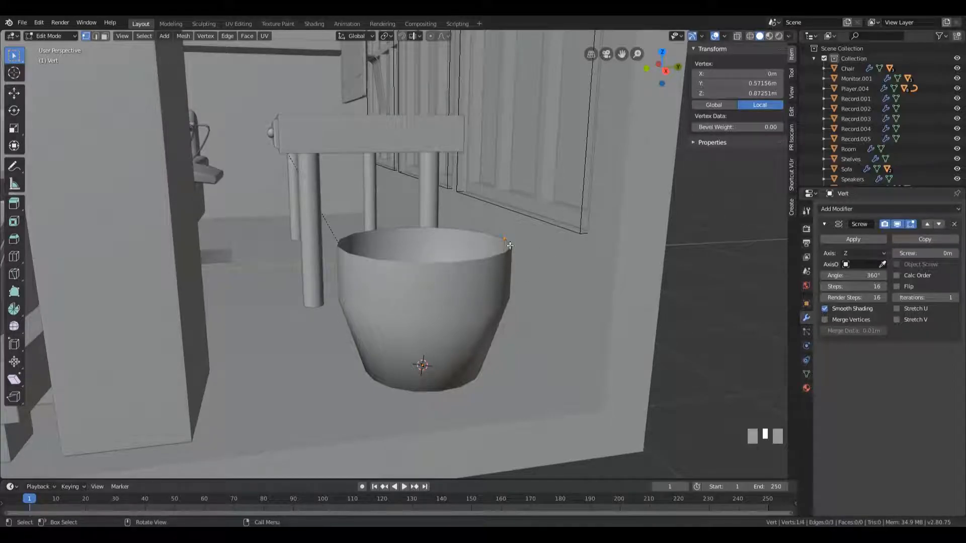
Step: Turn the Screw modifier's smooth shading off and back on to compare the pot's surface
left_click(826, 309)
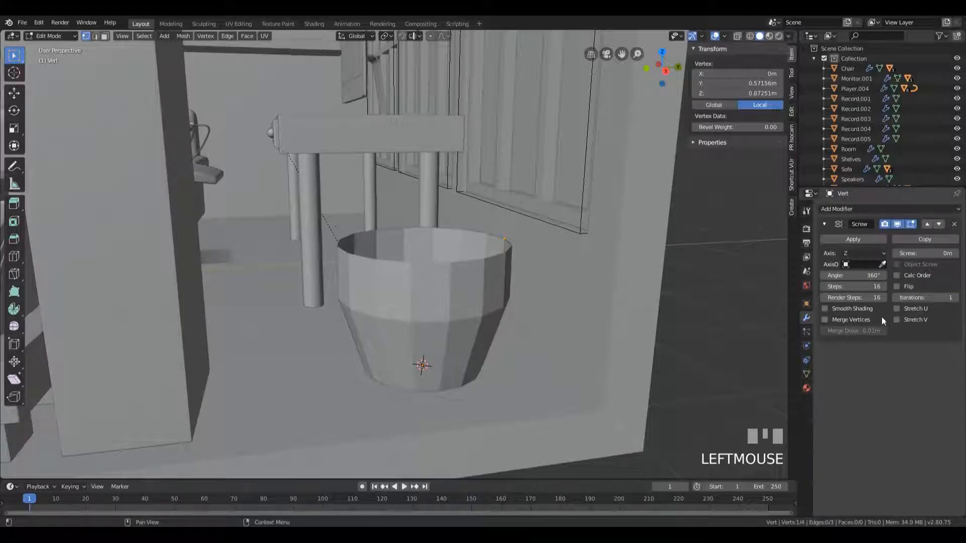
left_click(848, 308)
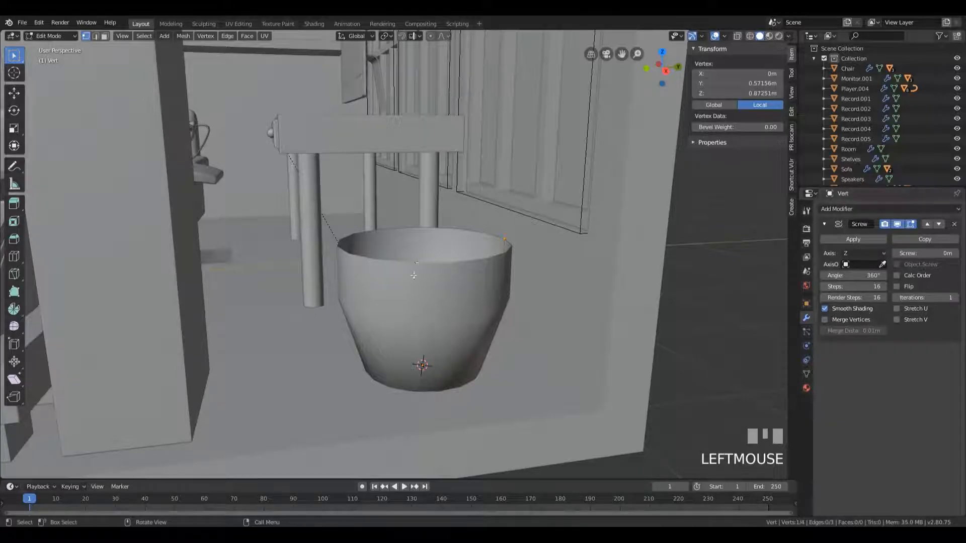
Step: Add a Solidify modifier to the pot and set its thickness to -0.06 m
left_click(871, 208)
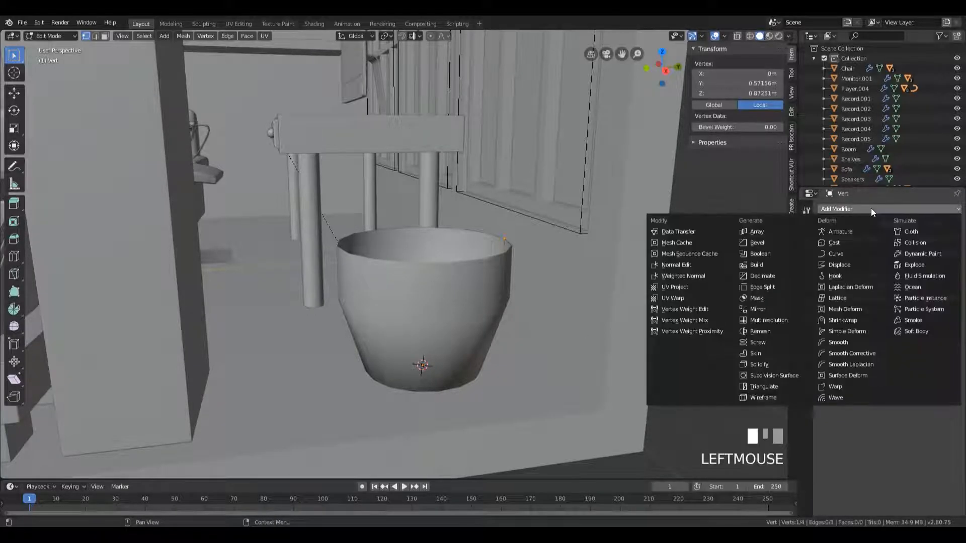
left_click(772, 364)
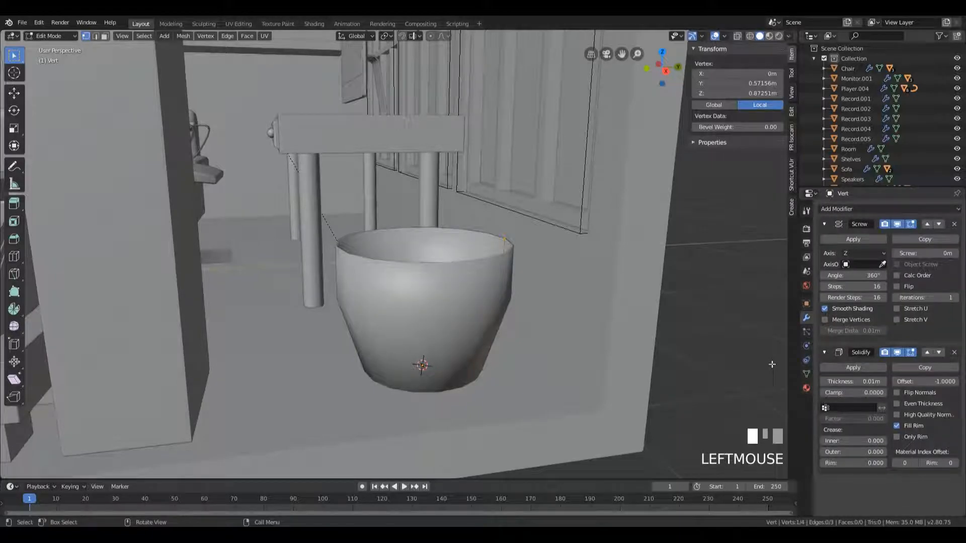
middle_click_drag(607, 238, 603, 254)
left_click_drag(860, 385, 807, 385)
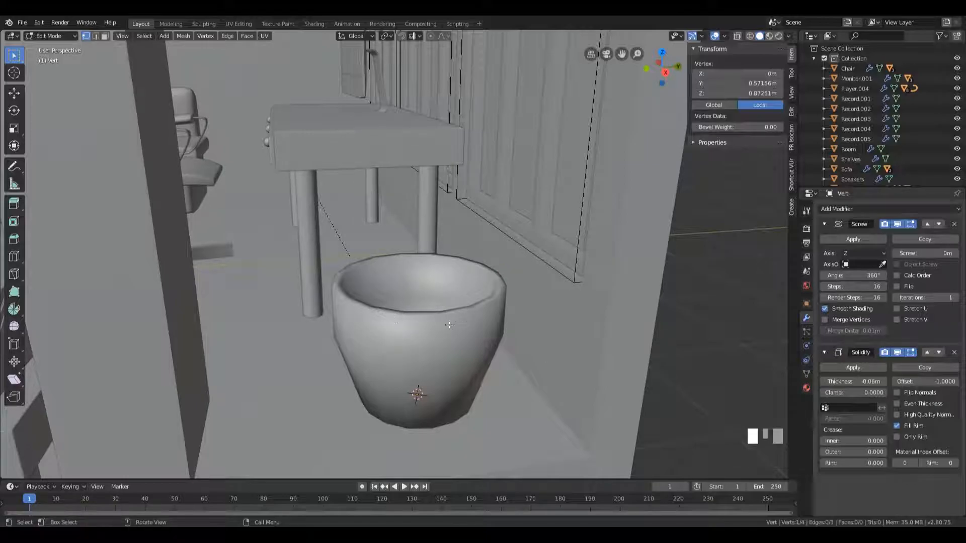
Step: Add a Subdivision Surface modifier to the pot and set its viewport subdivisions to 2
left_click(850, 209)
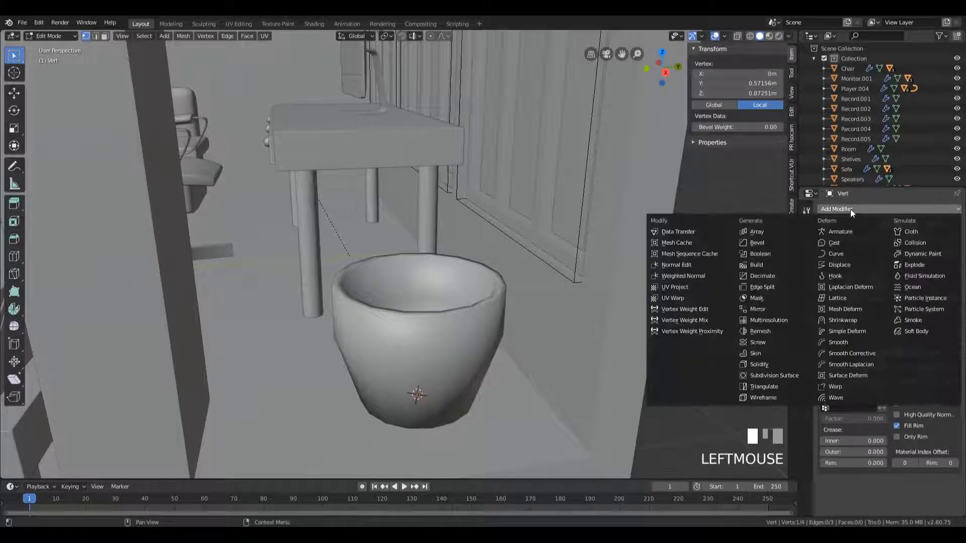
left_click(771, 376)
middle_click_drag(765, 369, 786, 322, "shift")
scroll(902, 391, "down", 3)
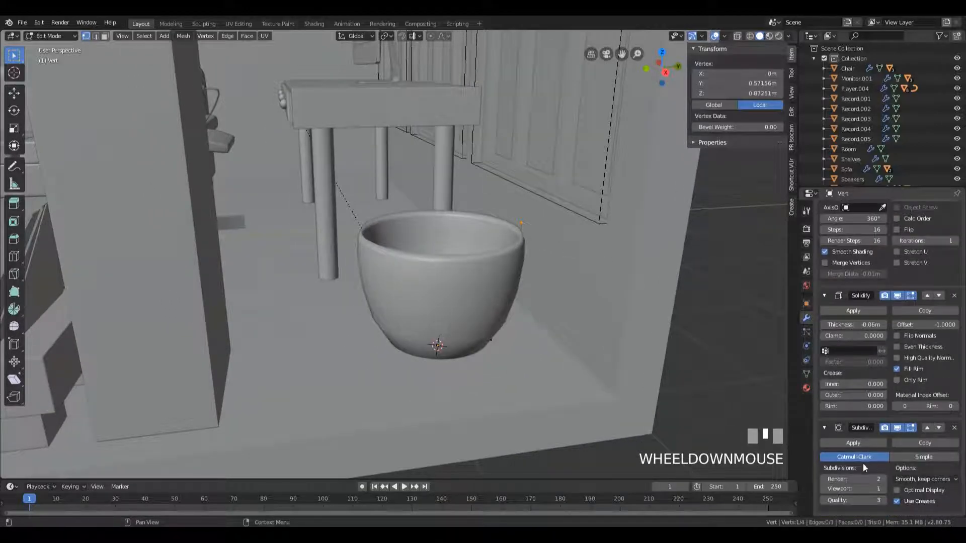
left_click(882, 489)
Step: Cut a new vertex into the profile's lower edge and slide it toward the base by a factor of about 0.89
middle_click_drag(521, 267, 466, 272)
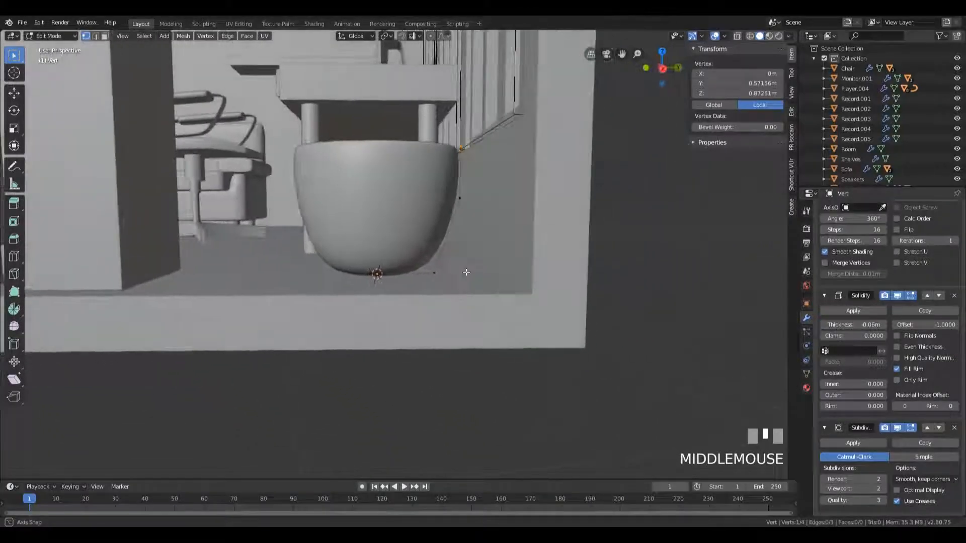
scroll(467, 252, "up", 3)
middle_click_drag(472, 221, 475, 260, "shift")
scroll(474, 261, "down", 3)
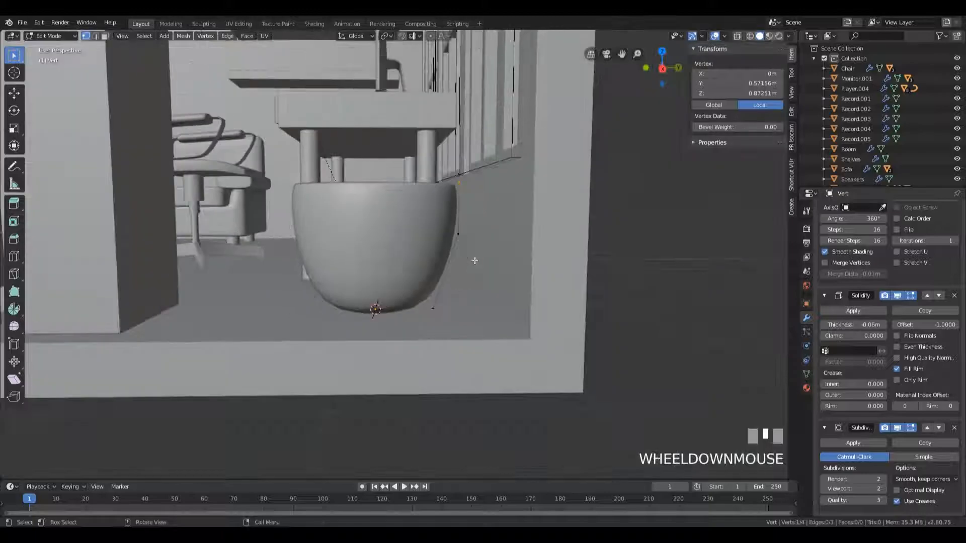
scroll(473, 264, "up", 2)
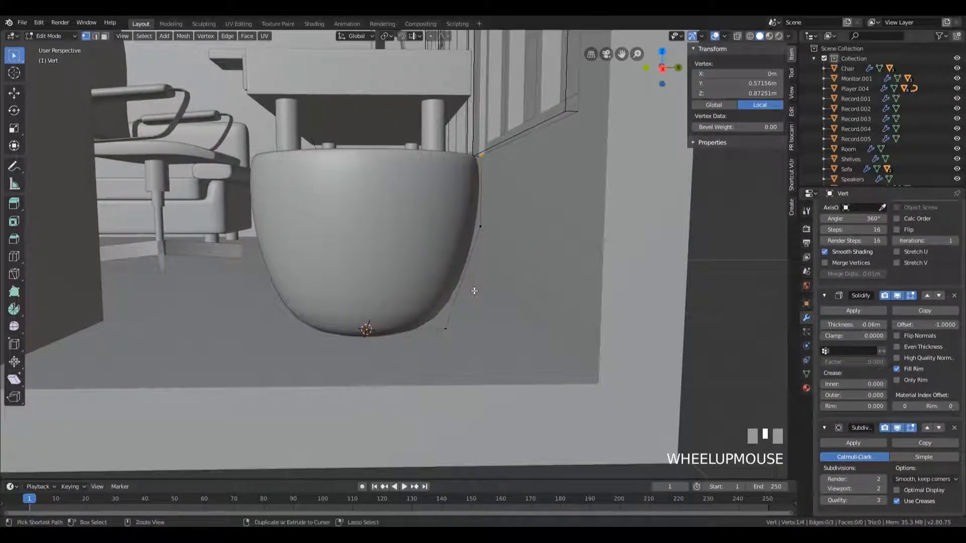
key("ctrl+r")
left_click(474, 280)
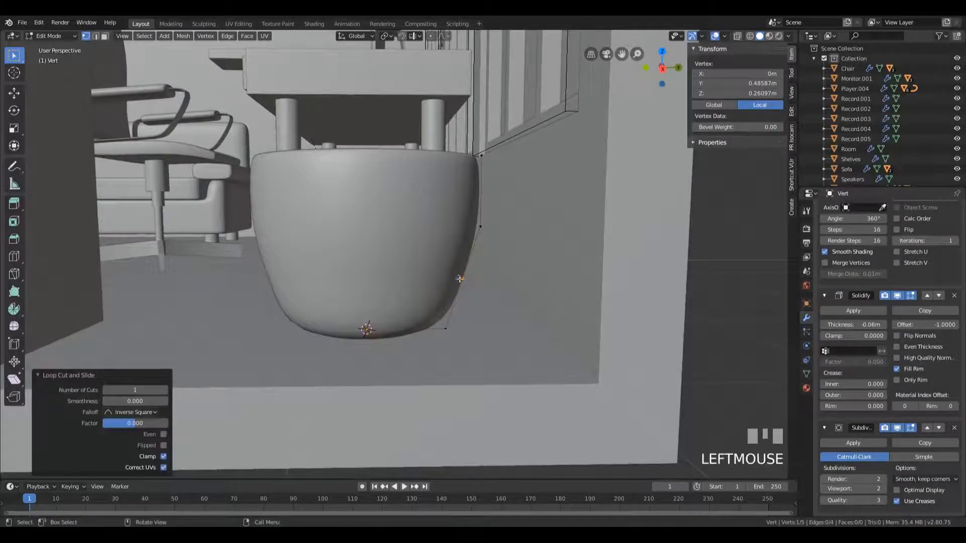
key("g")
key("g")
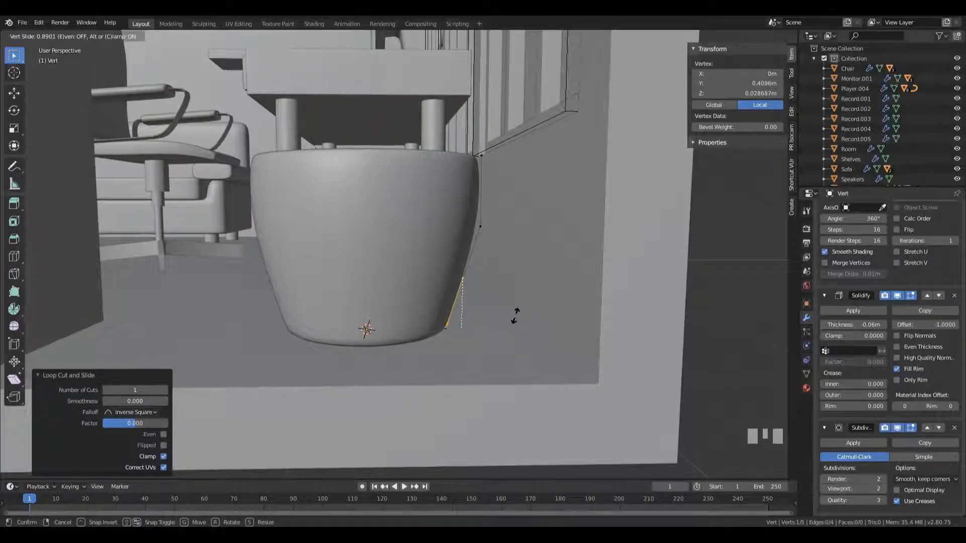
left_click(514, 316)
Step: Try reshaping the pot by moving the profile's middle vertex in the YZ plane, and undo the move
middle_click_drag(514, 316, 553, 270)
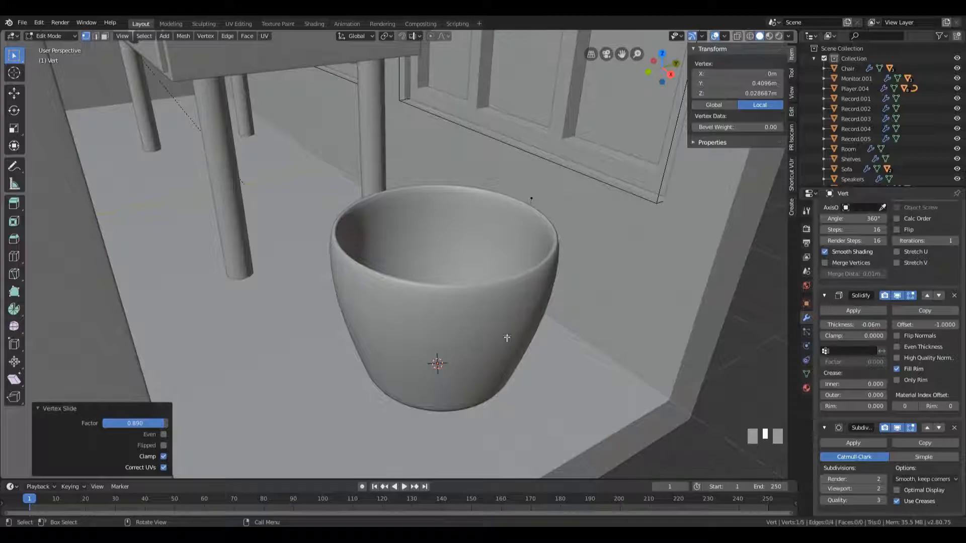
middle_click_drag(587, 339, 533, 319)
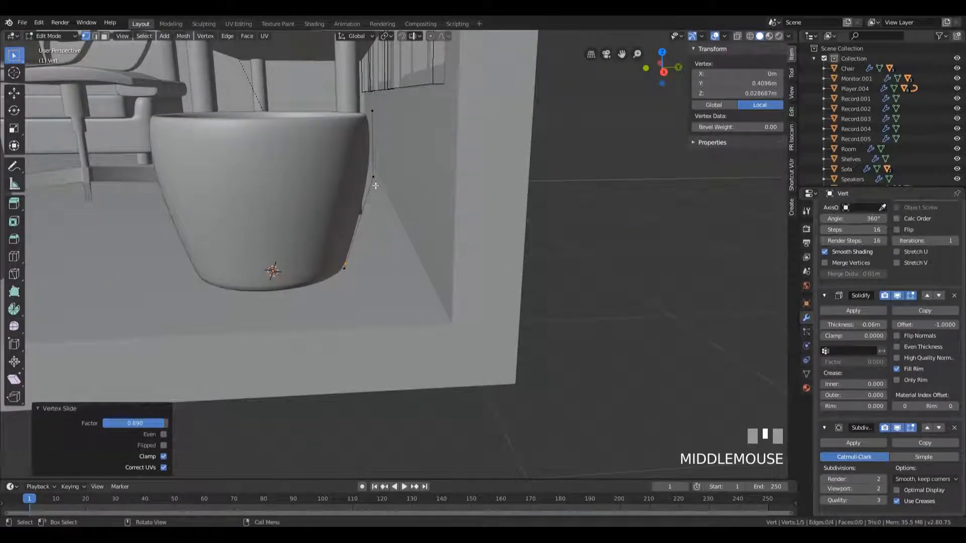
left_click(378, 171)
middle_click_drag(393, 207, 417, 240)
key("g")
key("y")
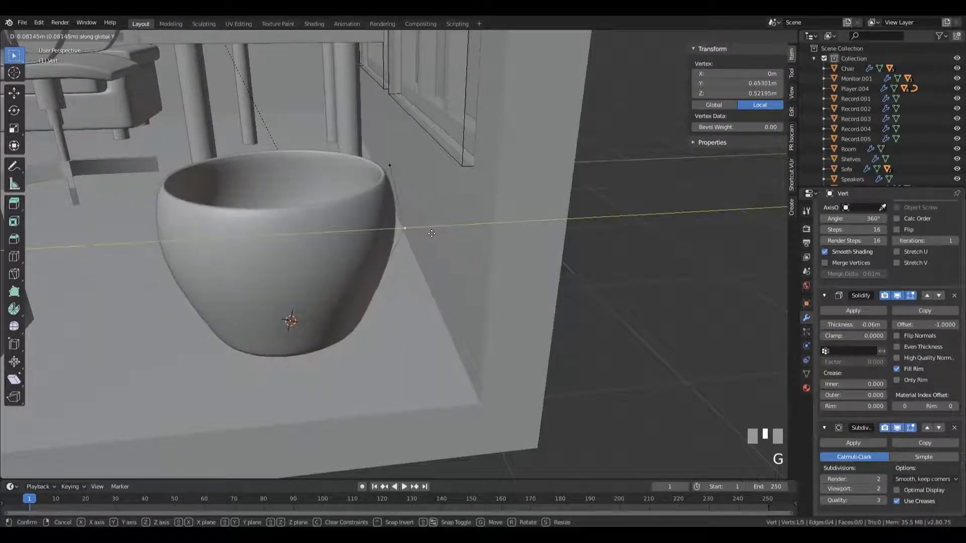
key("z")
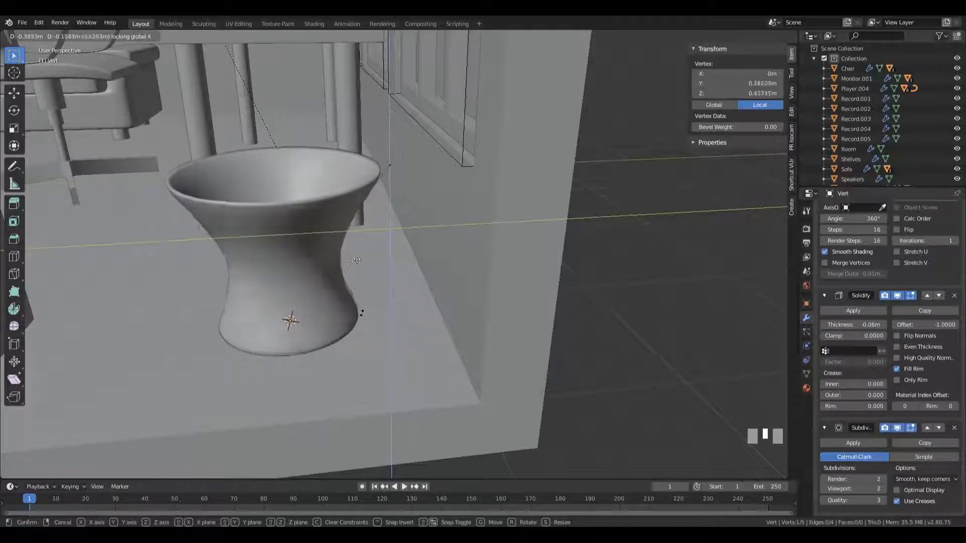
left_click(422, 266)
middle_click_drag(423, 267, 413, 233)
key("ctrl+z")
middle_click_drag(542, 255, 434, 285)
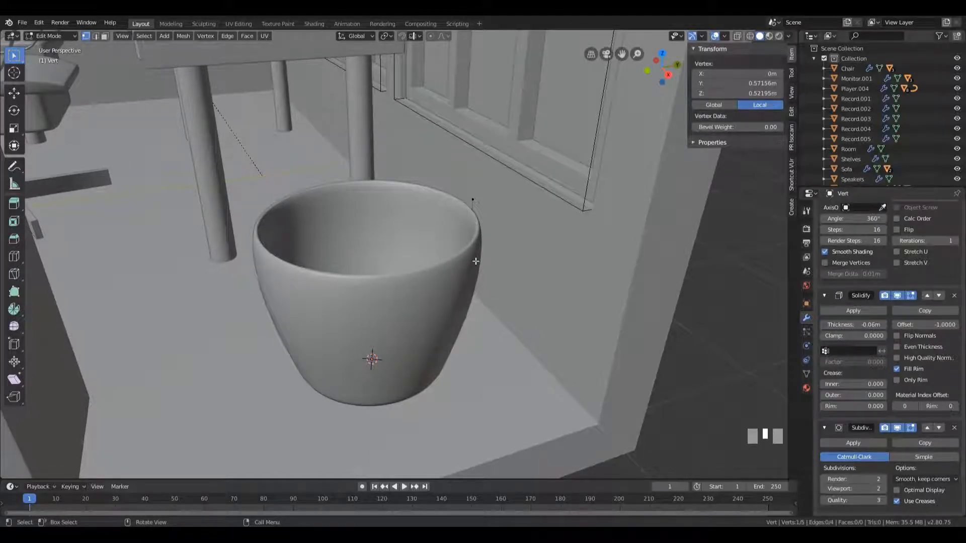
Step: Duplicate the pot in place, working in a right-side orthographic wireframe view
key("Tab")
key("Tab")
key("Tab")
middle_click_drag(478, 312, 525, 244, "shift")
key("KP_3")
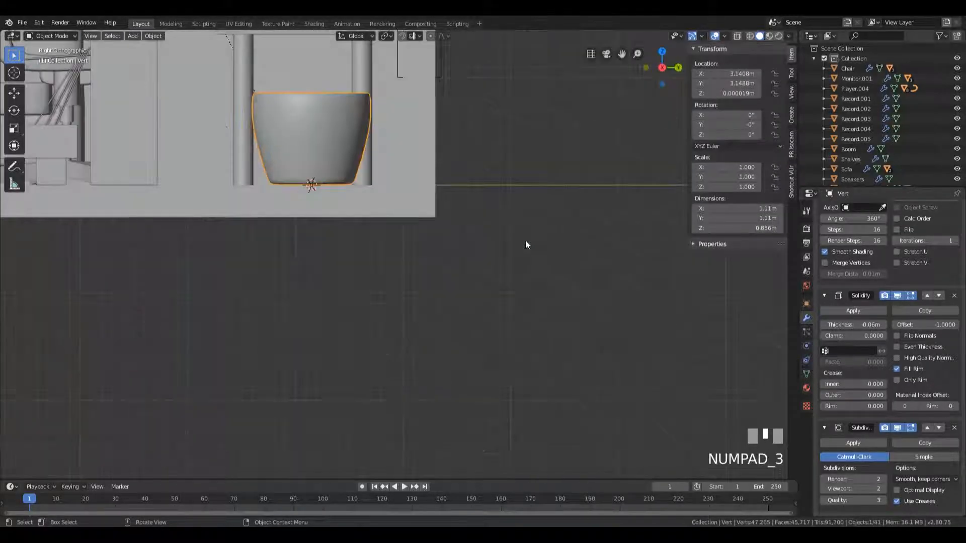
mouse_move(448, 199)
middle_mouse_down("shift")
mouse_move(522, 208)
mouse_move(551, 231)
middle_mouse_up("shift")
scroll(522, 207, "up", 3)
key("z")
left_click(431, 265)
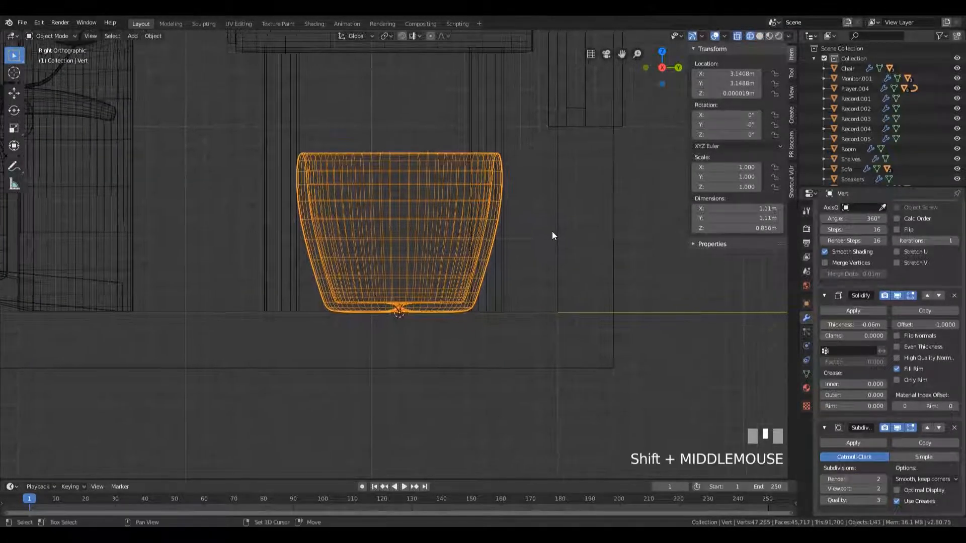
key("shift+d")
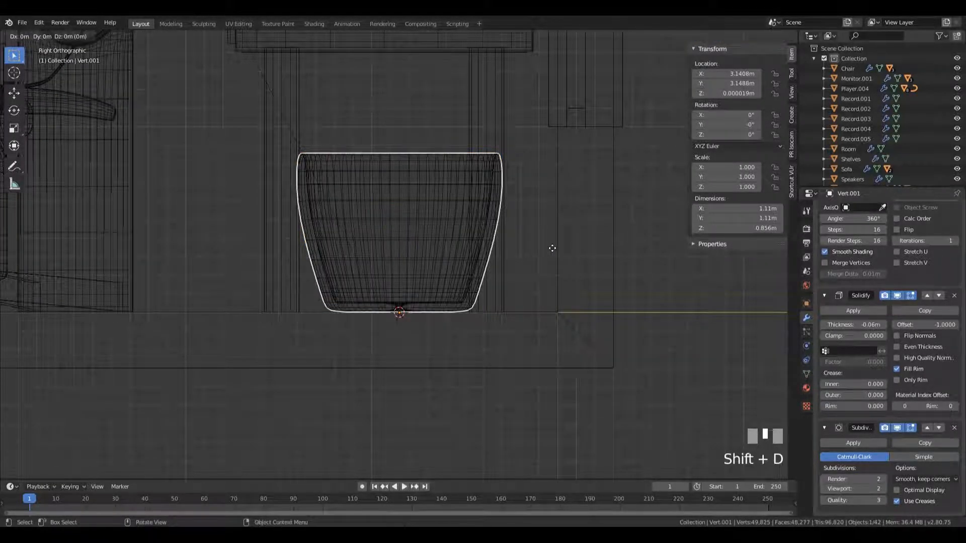
key("Return")
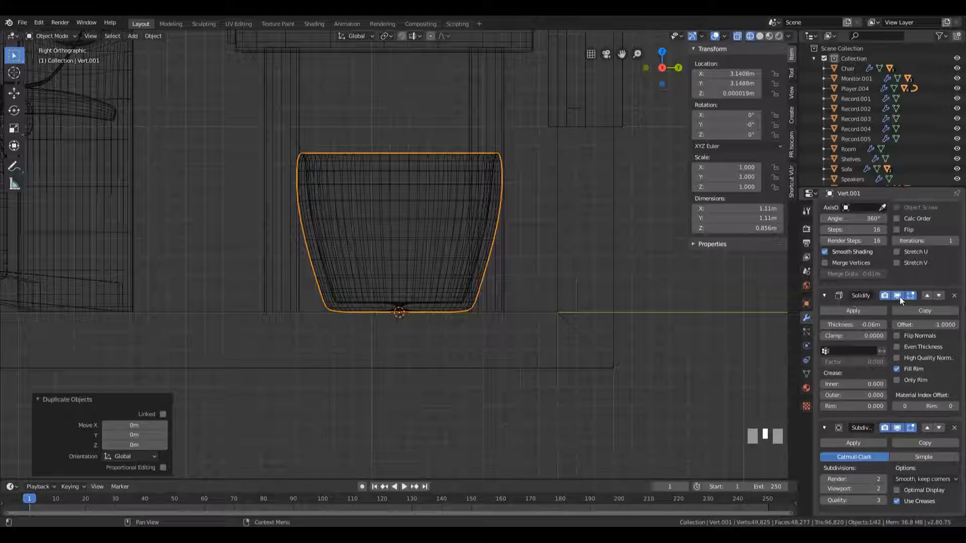
Step: Remove the Solidify modifier from the duplicated pot and apply its Screw modifier
left_click(954, 297)
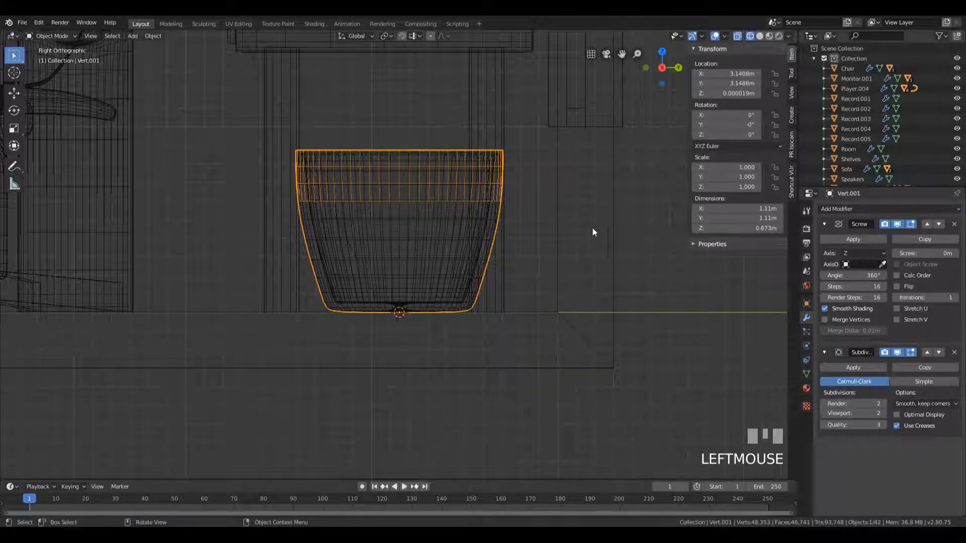
scroll(588, 230, "up", 1)
middle_click_drag(585, 232, 671, 371, "shift")
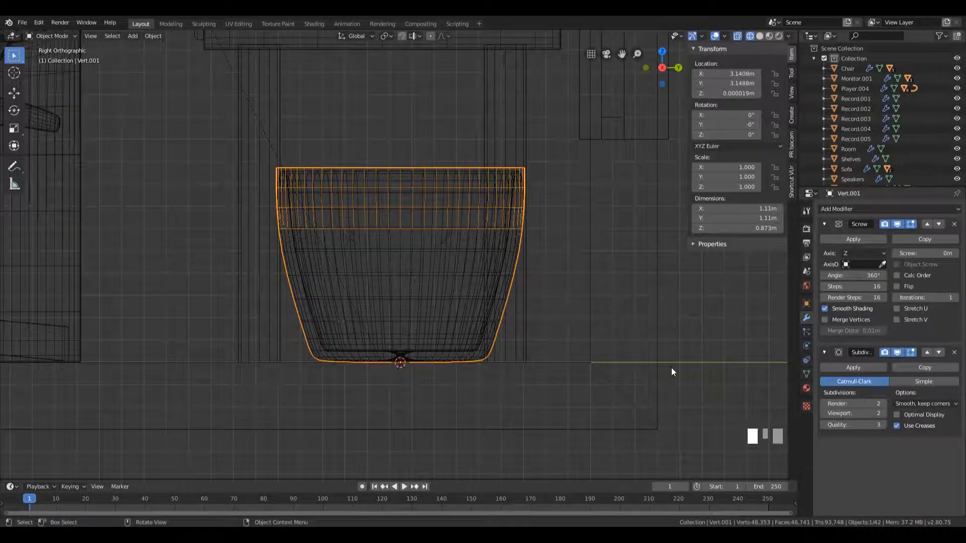
left_click(865, 240)
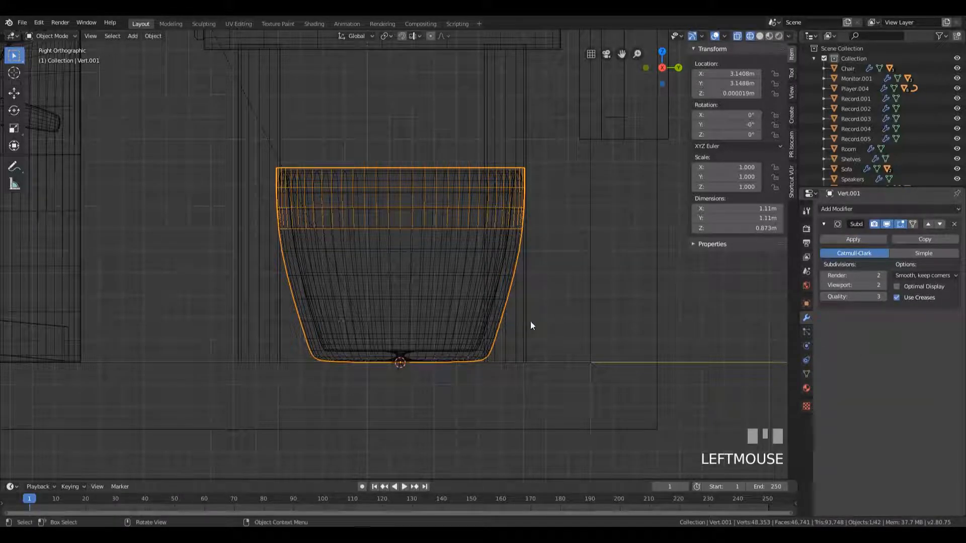
Step: Raise the duplicate's entire mesh about 0.052 m along the Z axis
key("Tab")
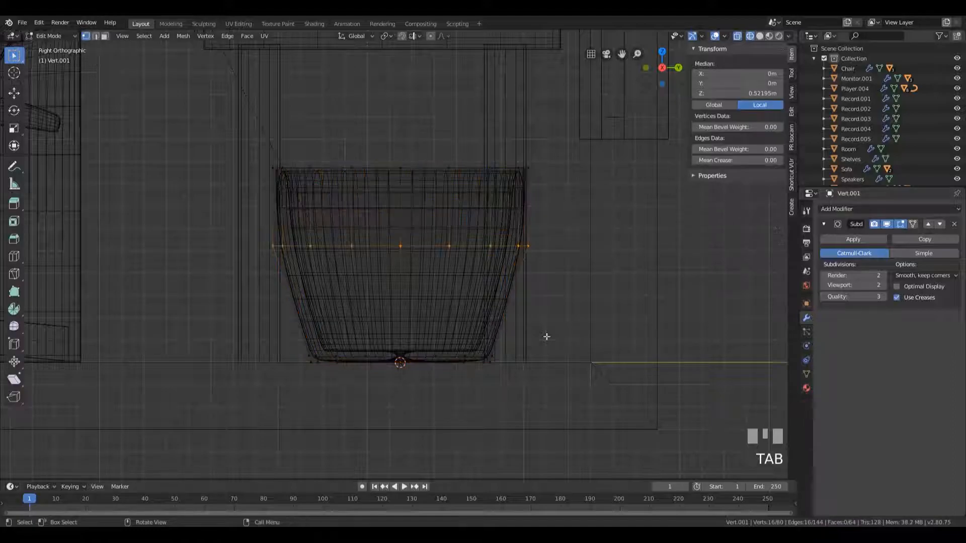
left_click_drag(266, 133, 563, 388)
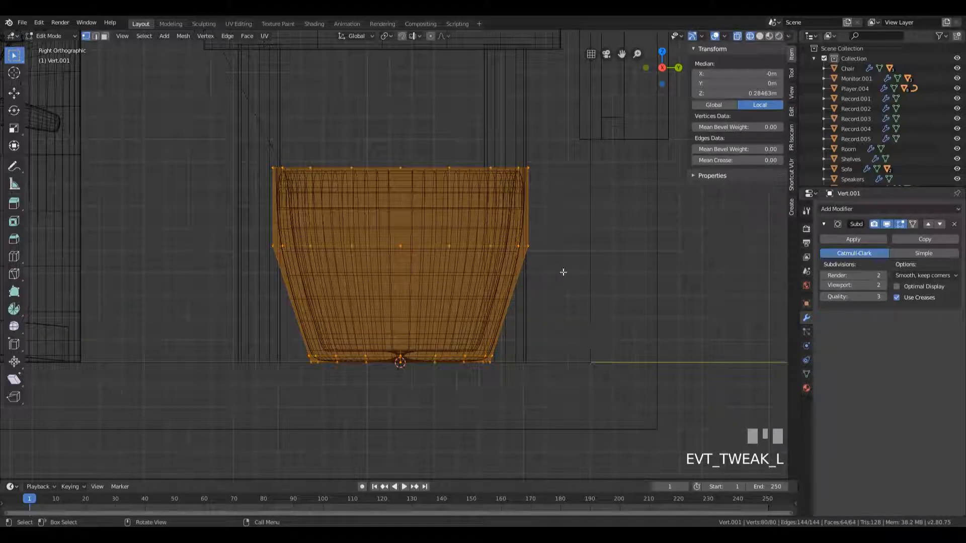
key("a")
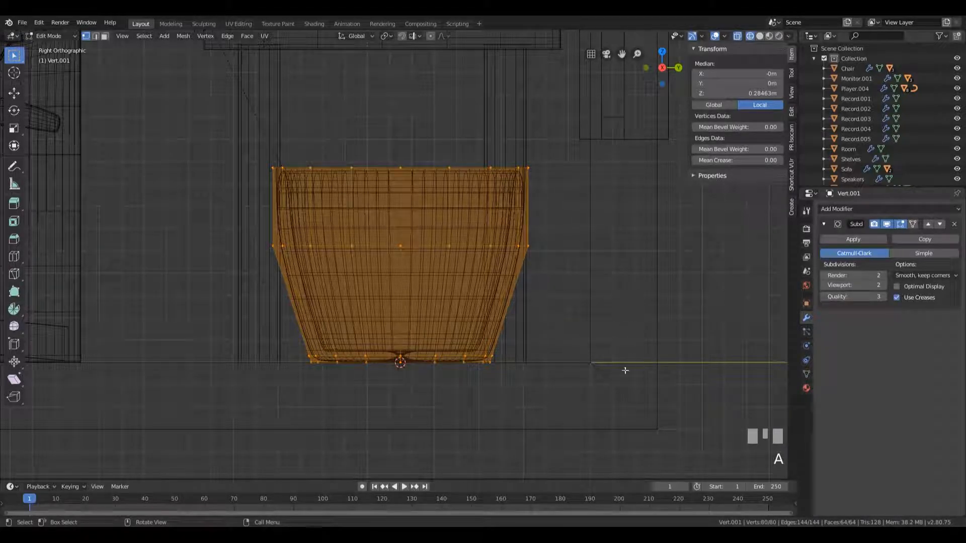
scroll(556, 359, "up", 2)
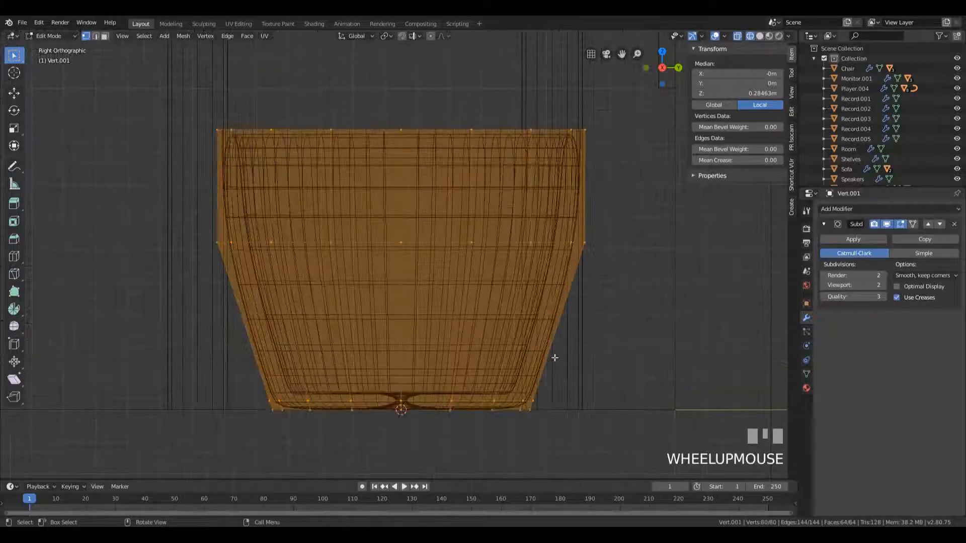
middle_click_drag(555, 359, 548, 355, "shift")
key("g")
key("z")
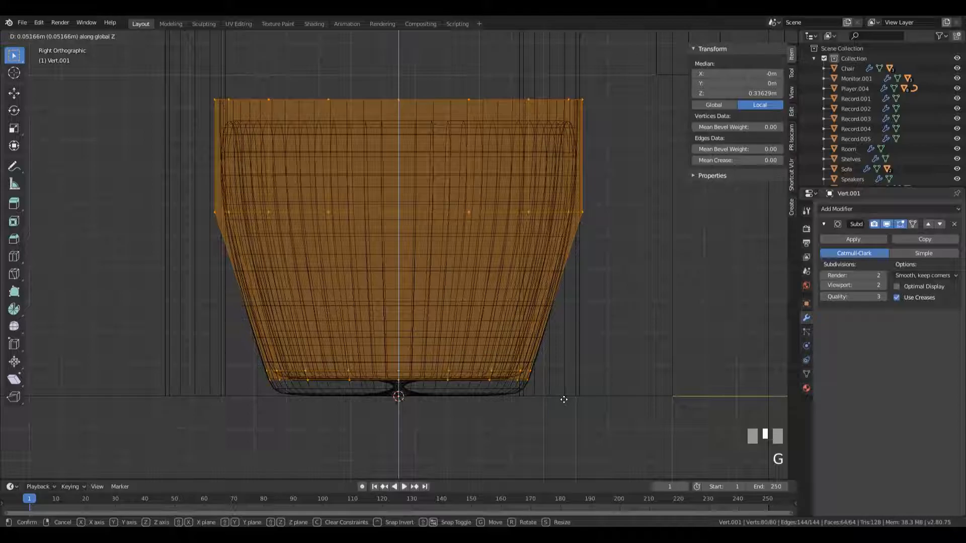
left_click(564, 400)
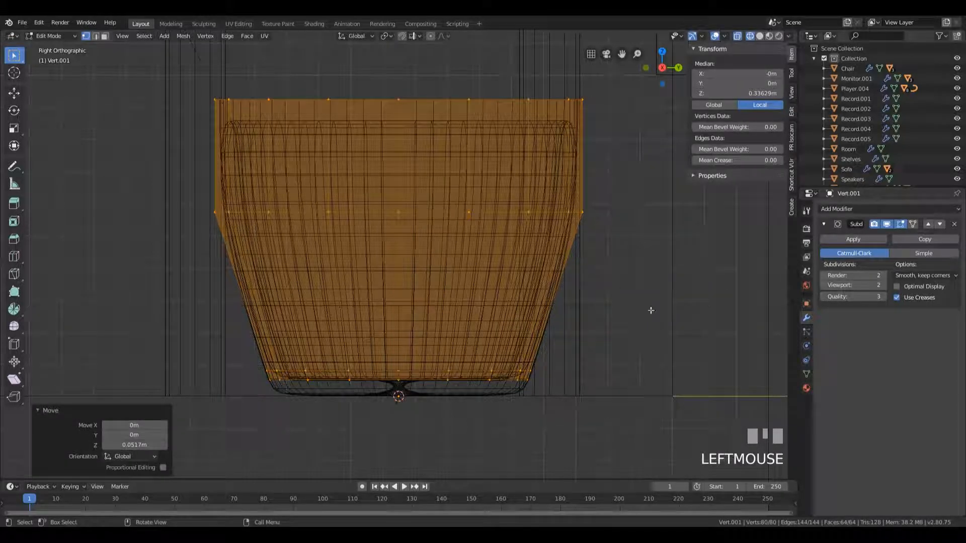
Step: Scale the duplicate's mesh to about 0.906 in X and Y only so it fits inside the pot
key("s")
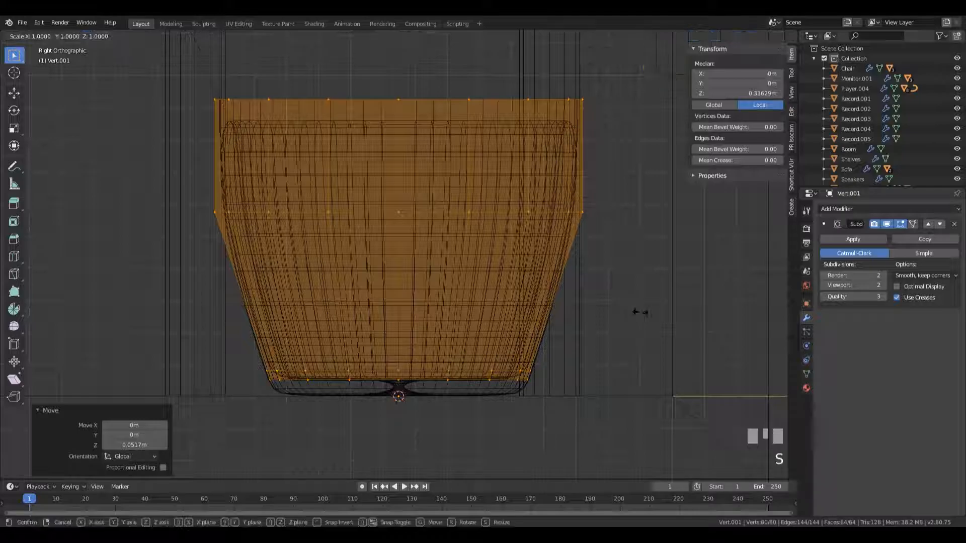
key("shift+z")
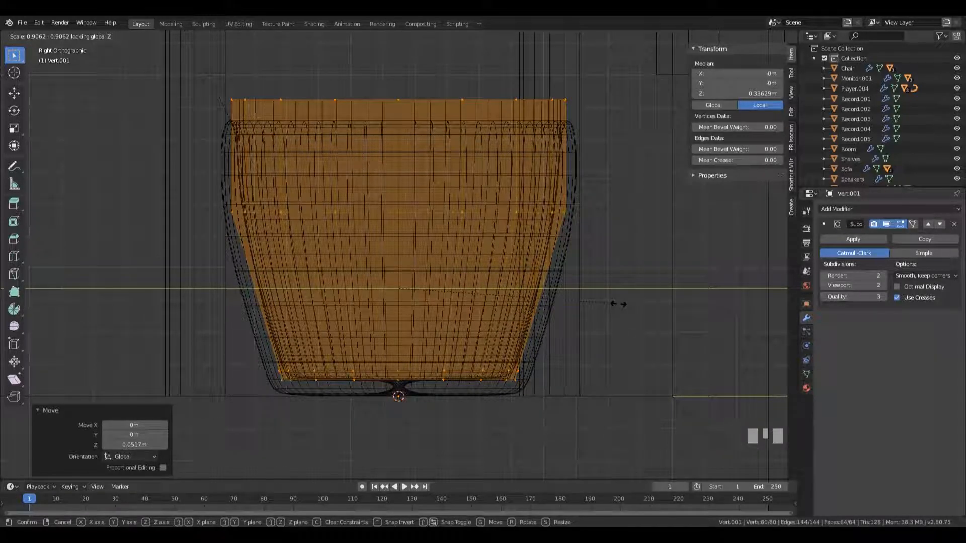
left_click(619, 304)
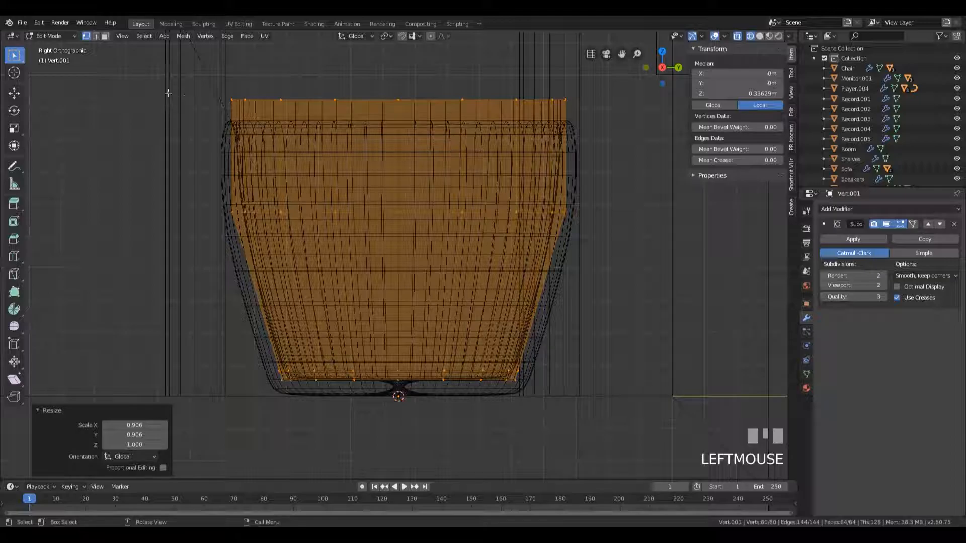
Step: Fill the duplicate's open top loop with a face and edge-slide it down by a factor of about -0.519
left_click_drag(144, 75, 610, 131)
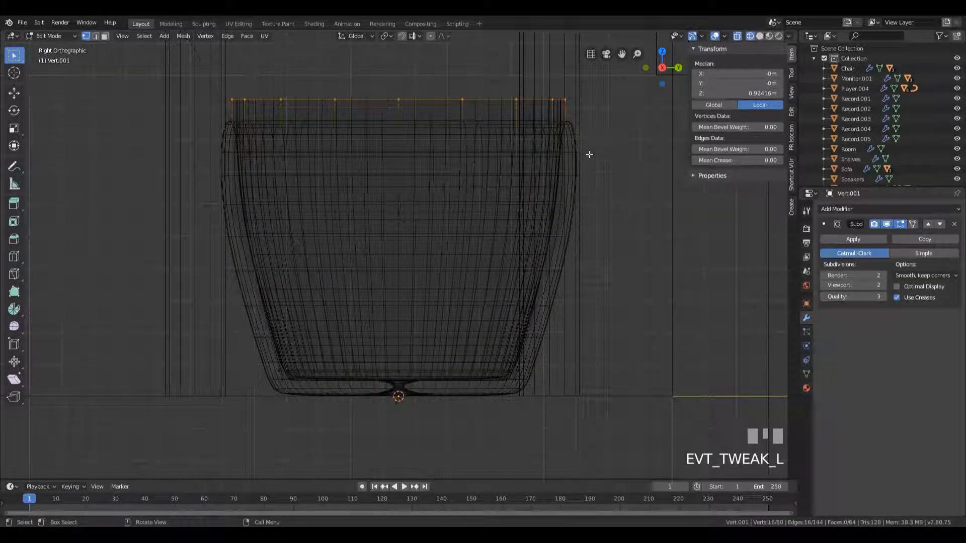
key("f")
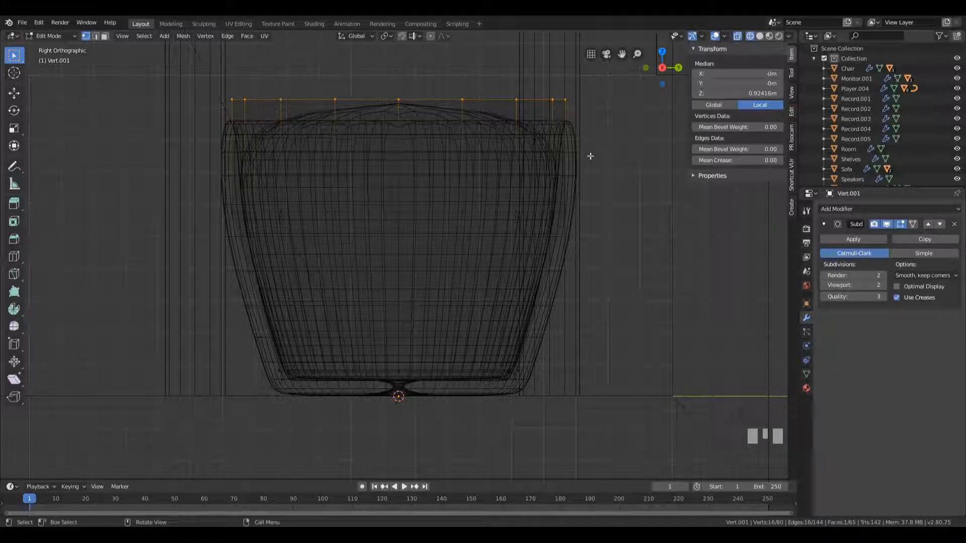
key("g")
key("g")
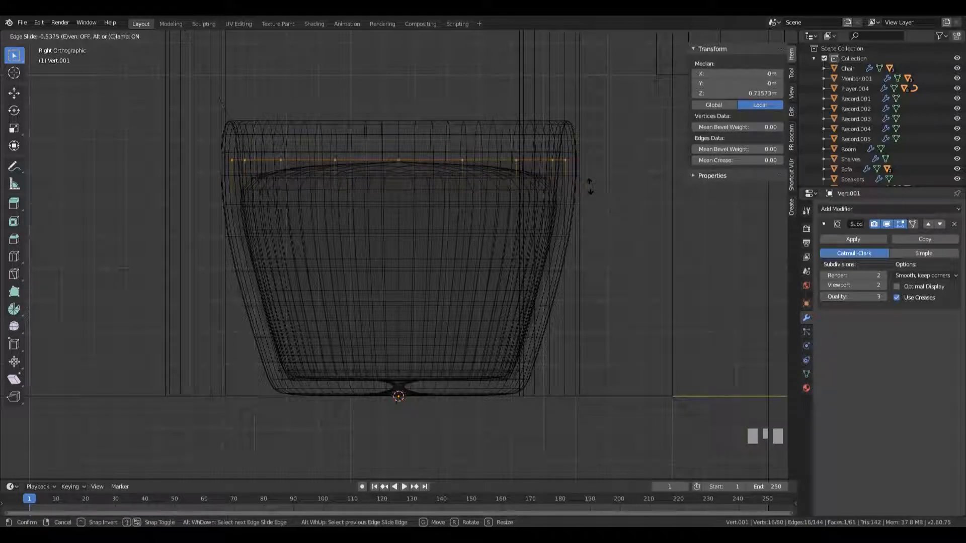
left_click(590, 186)
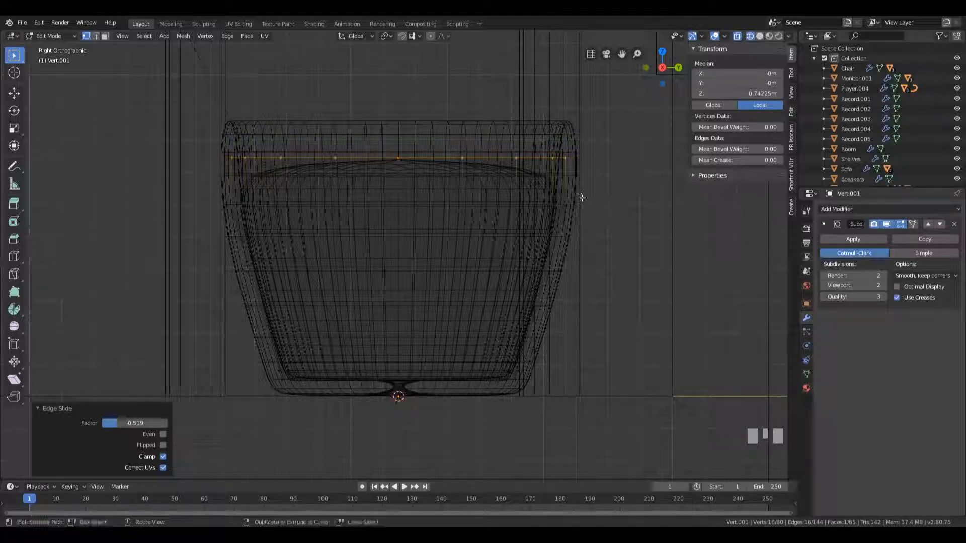
Step: Add one loop cut just below the filled top face, slid toward it by a factor of about -0.642, and check it in solid shading
key("ctrl+r")
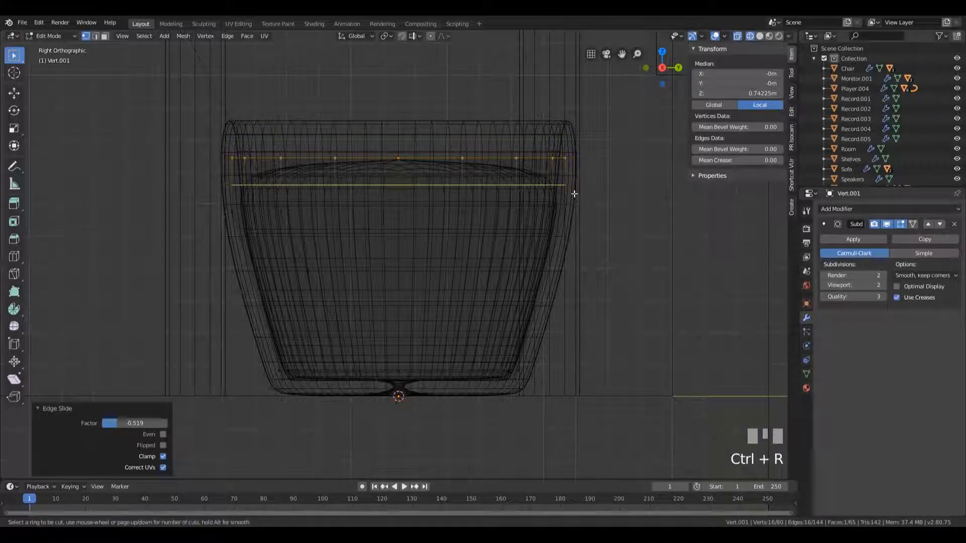
left_click(574, 194)
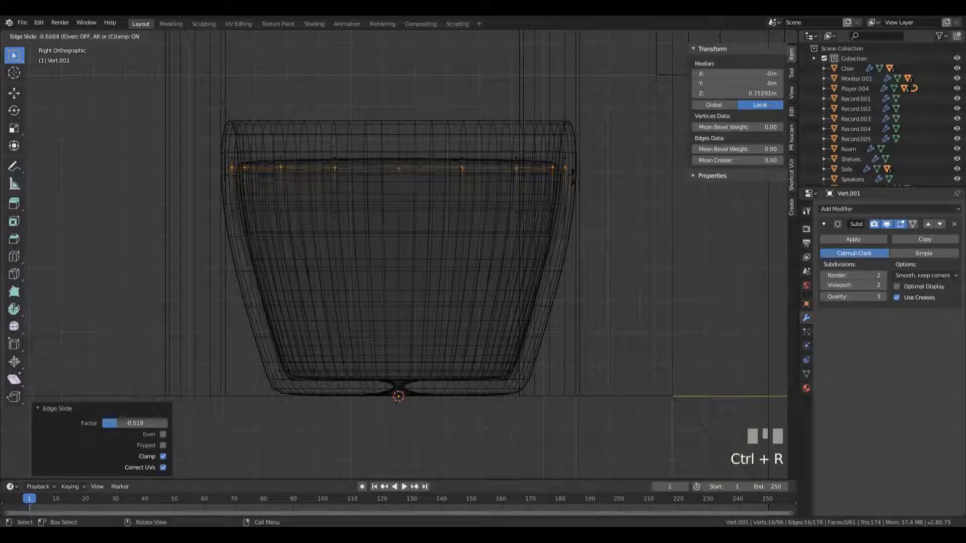
left_click(570, 176)
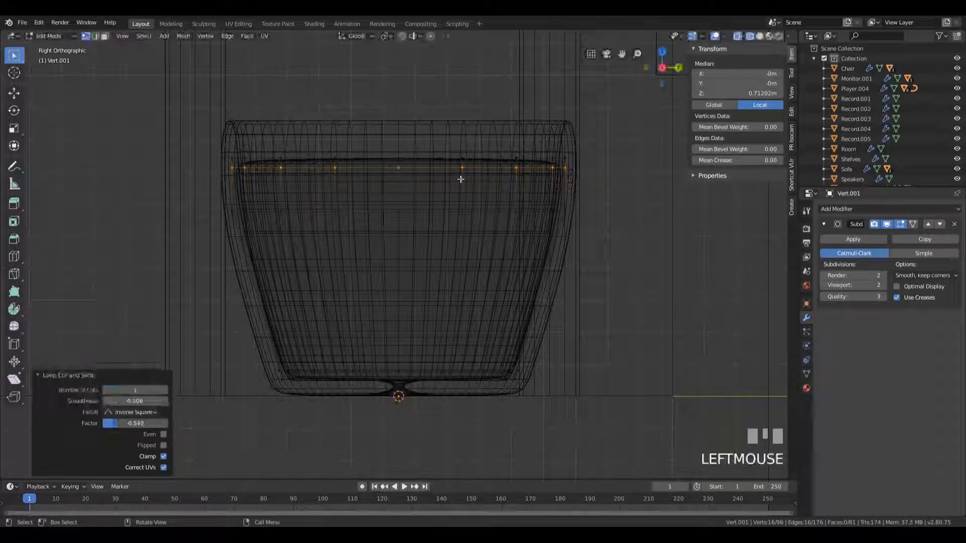
key("z")
middle_click_drag(418, 145, 447, 181)
scroll(446, 181, "down", 5)
middle_click_drag(539, 237, 465, 193, "shift")
scroll(470, 283, "up", 3)
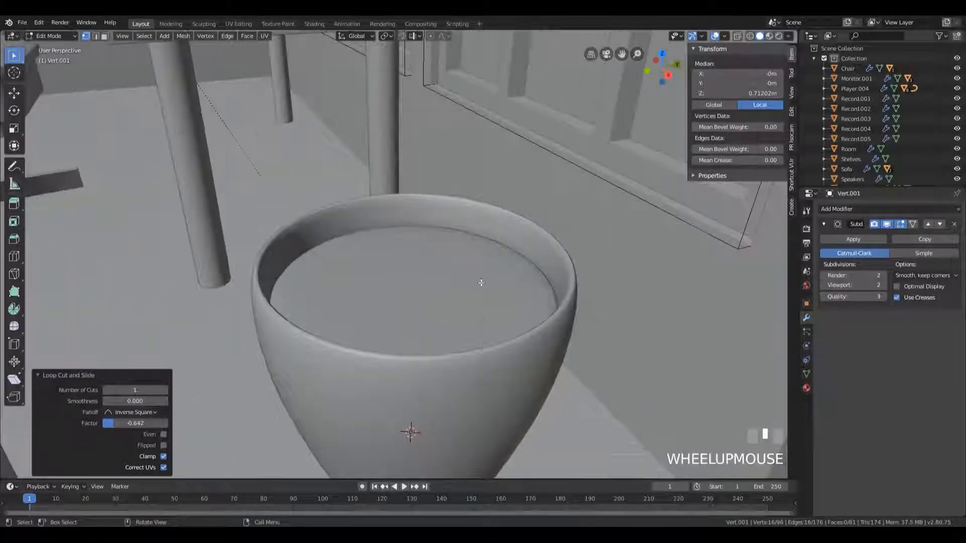
key("Tab")
key("Tab")
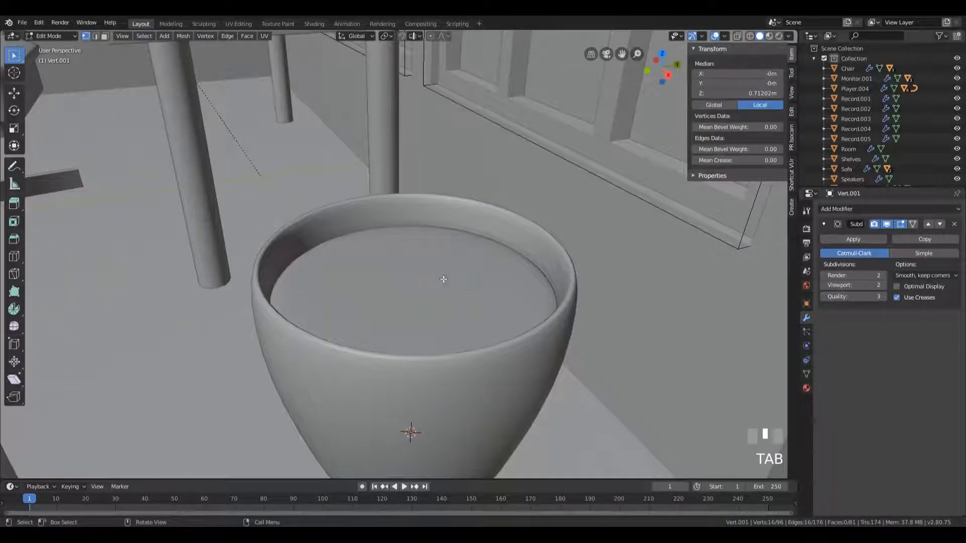
Step: Inset the inner fill's top face by about 0.128 m, return to Object Mode with solid shading, and deselect everything
middle_click_drag(491, 257, 468, 245)
key("z")
key("3")
left_click(401, 233)
middle_click_drag(411, 240, 492, 257)
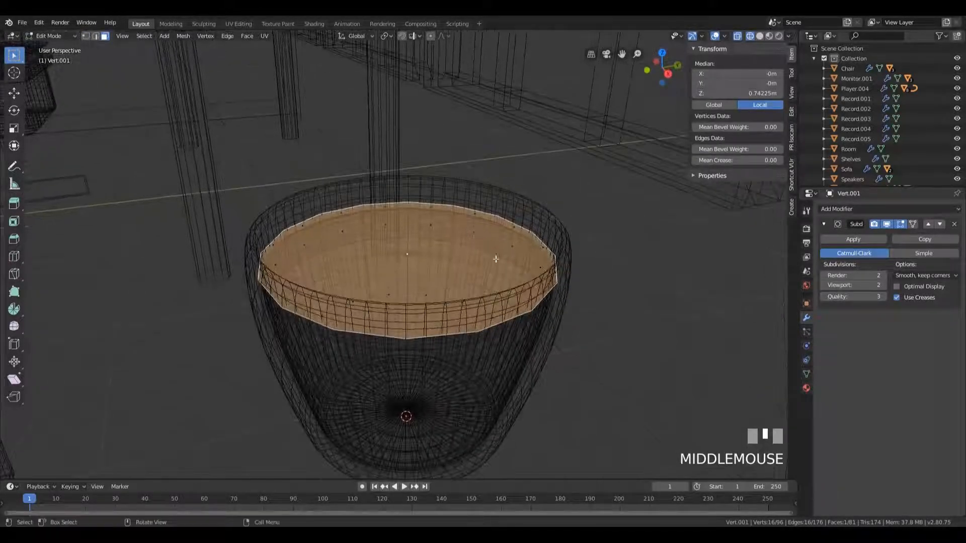
key("i")
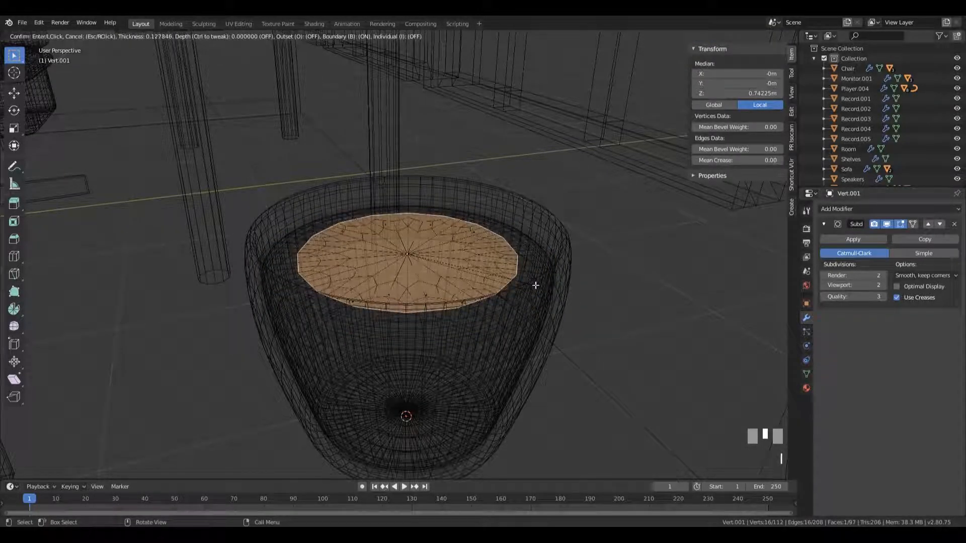
left_click(536, 285)
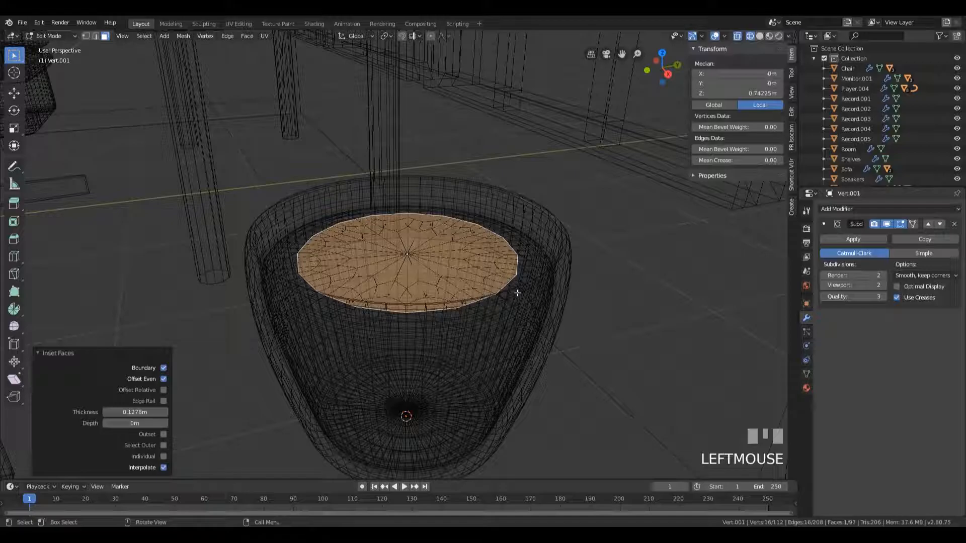
key("Tab")
key("z")
scroll(526, 271, "down", 2)
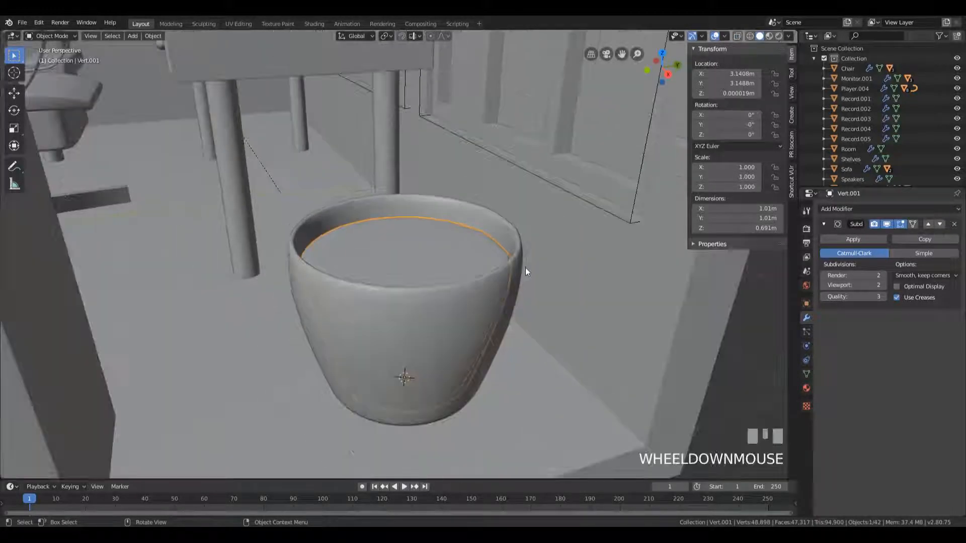
scroll(525, 271, "down", 2)
left_click(460, 282)
mouse_move(460, 283)
middle_mouse_down()
mouse_move(423, 272)
mouse_move(462, 285)
middle_mouse_up()
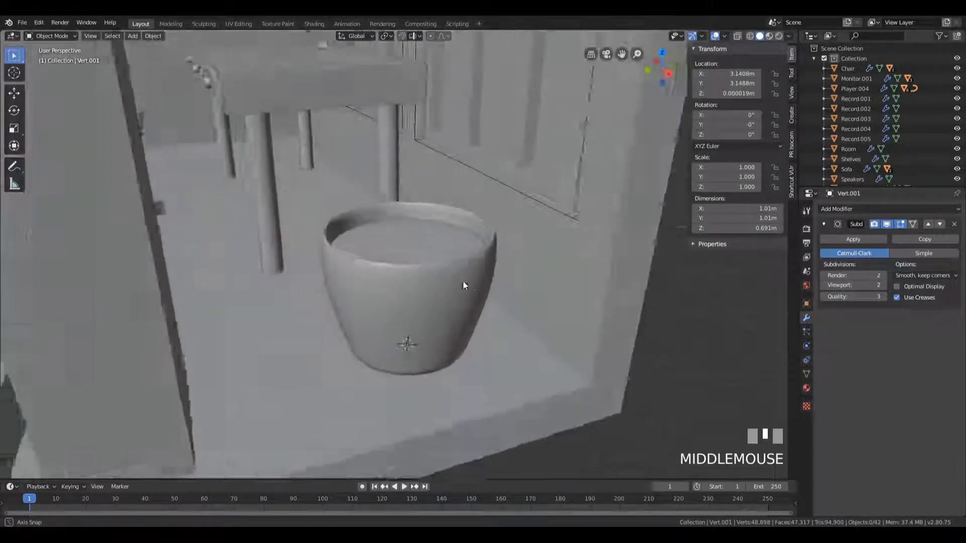
scroll(463, 283, "down", 4)
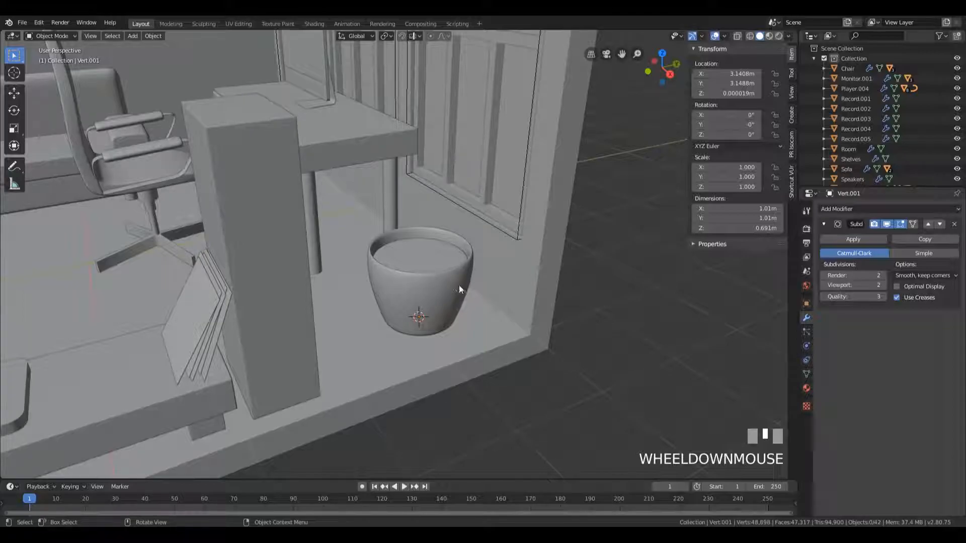
middle_click_drag(389, 295, 460, 296, "shift")
scroll(411, 281, "down", 4)
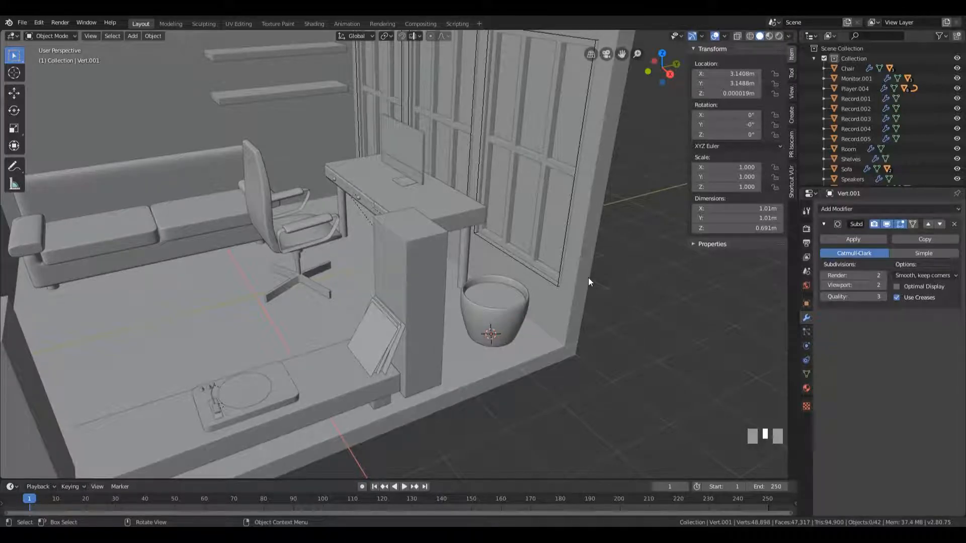
middle_click_drag(577, 273, 530, 240, "shift")
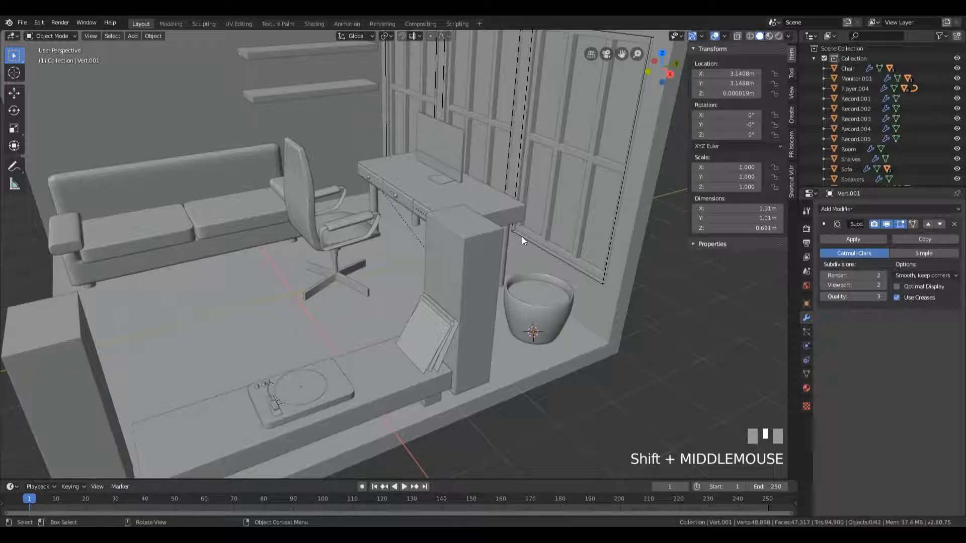
left_click(385, 267)
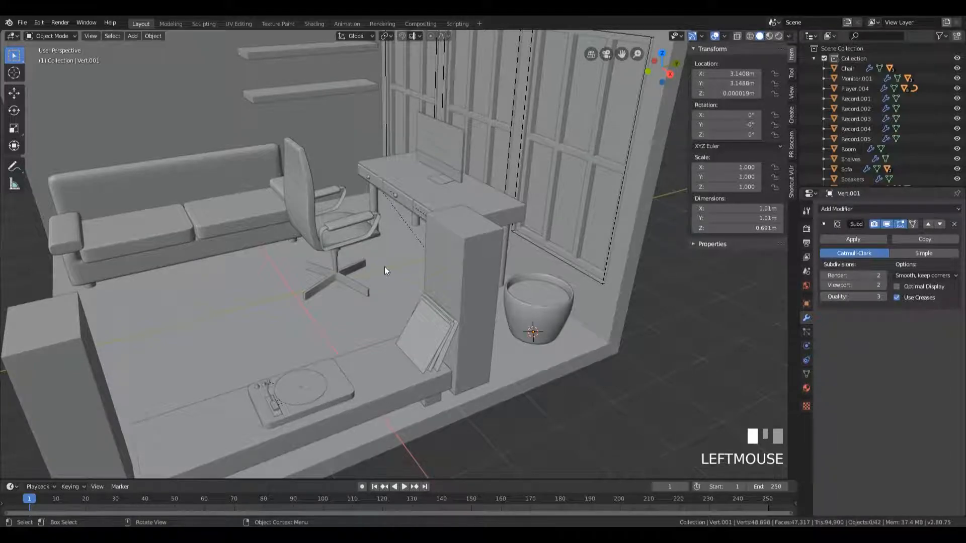
Step: Search the add-on preferences for "sap" and check that the Sapling Tree Gen add-on is enabled
left_click(39, 23)
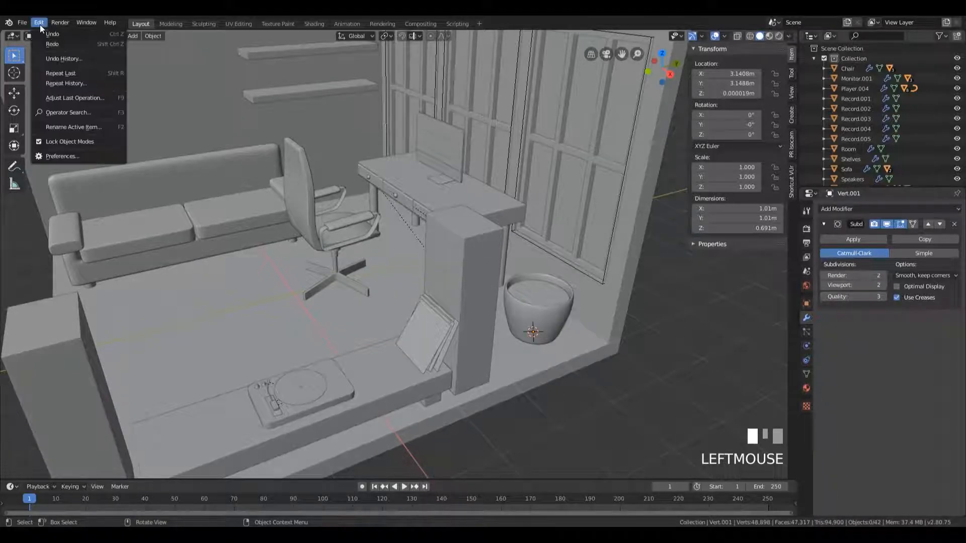
left_click(90, 158)
left_click(30, 112)
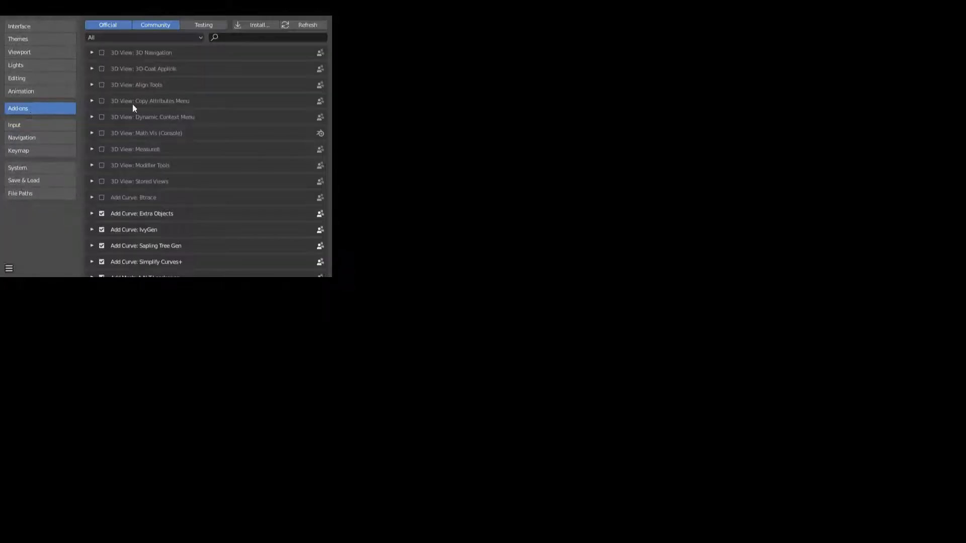
left_click(240, 34)
type("sap")
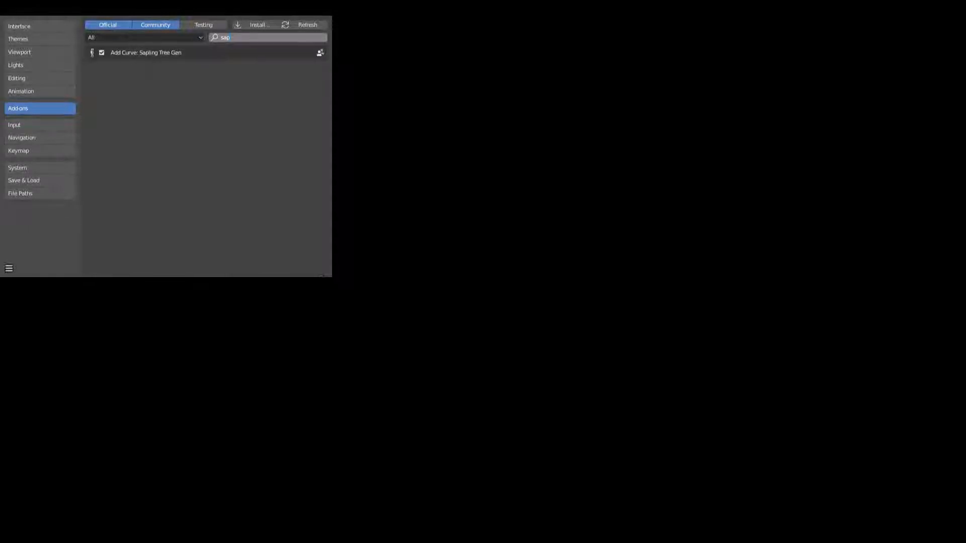
key("Return")
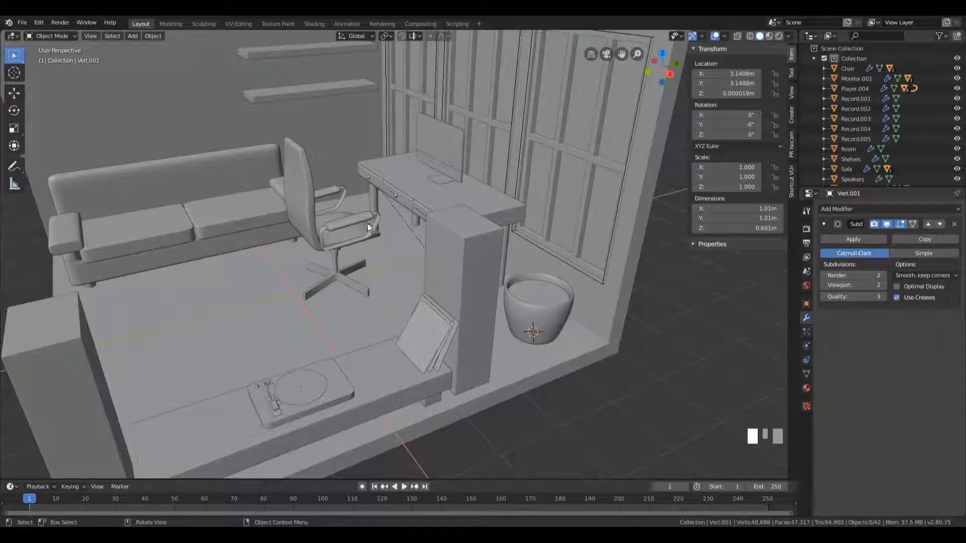
Step: Add a Sapling Tree Gen curve tree to the room scene
key("shift+a")
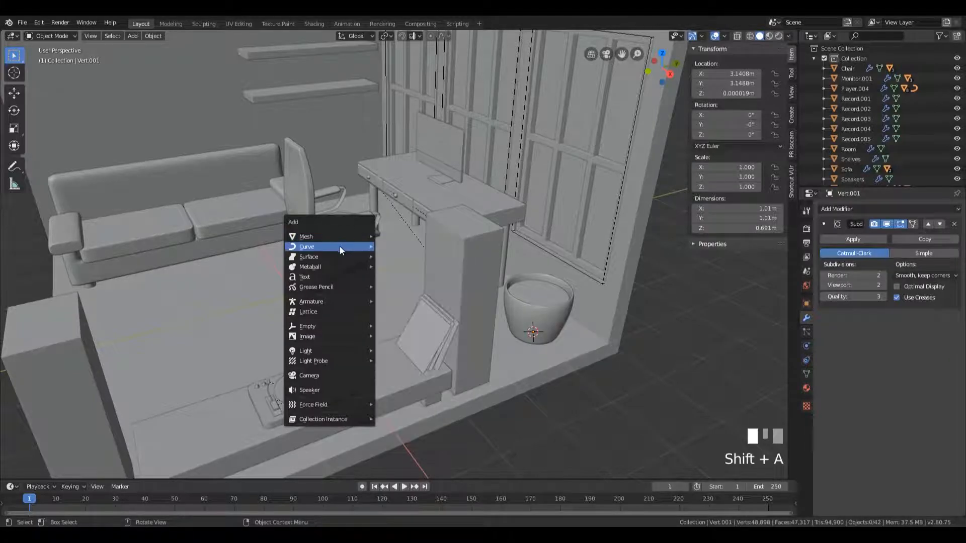
mouse_move(327, 248)
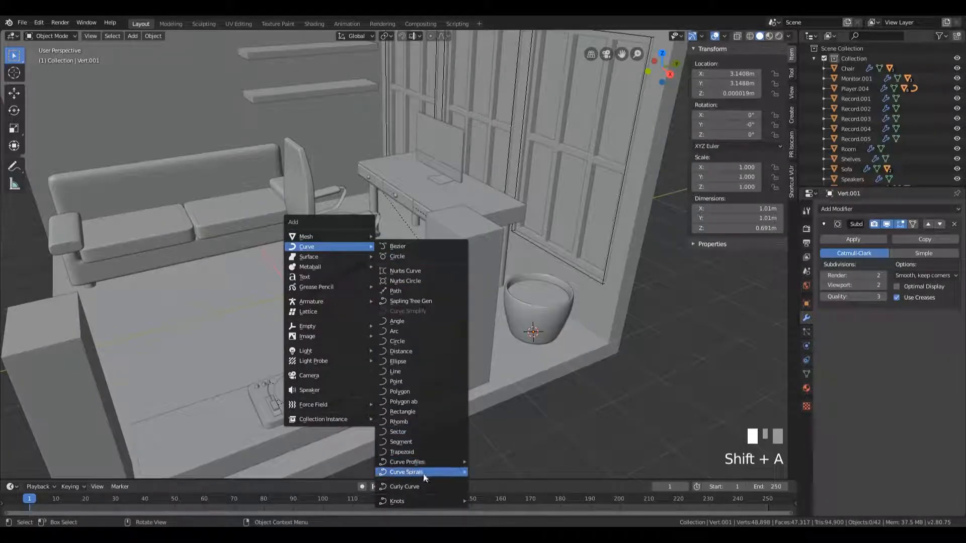
left_click(407, 301)
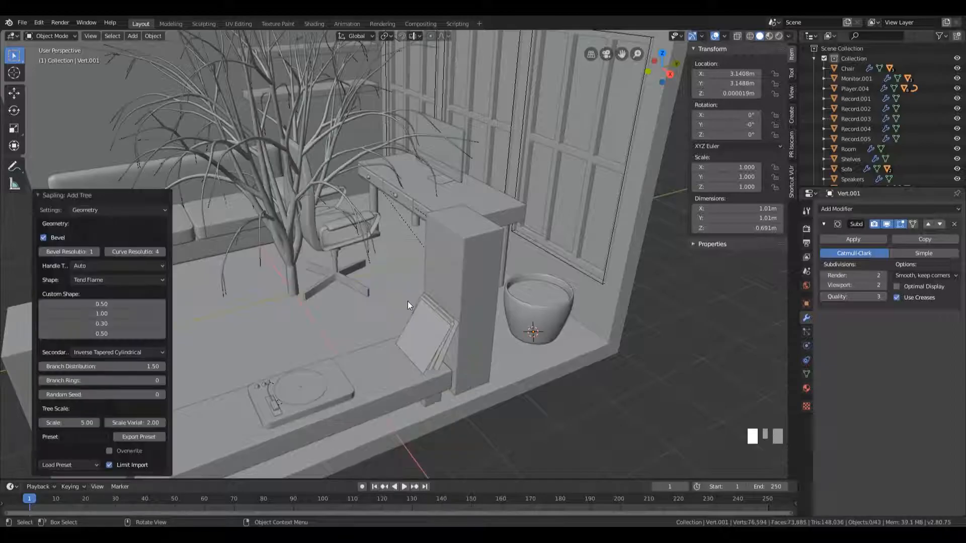
scroll(388, 195, "down", 3)
middle_click_drag(388, 196, 488, 291, "shift")
scroll(473, 280, "up", 2)
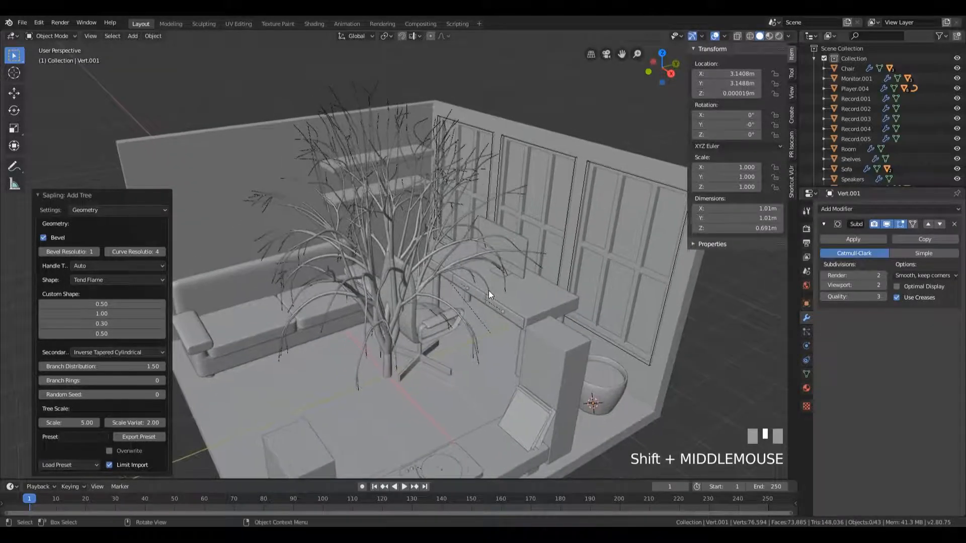
scroll(433, 310, "up", 5)
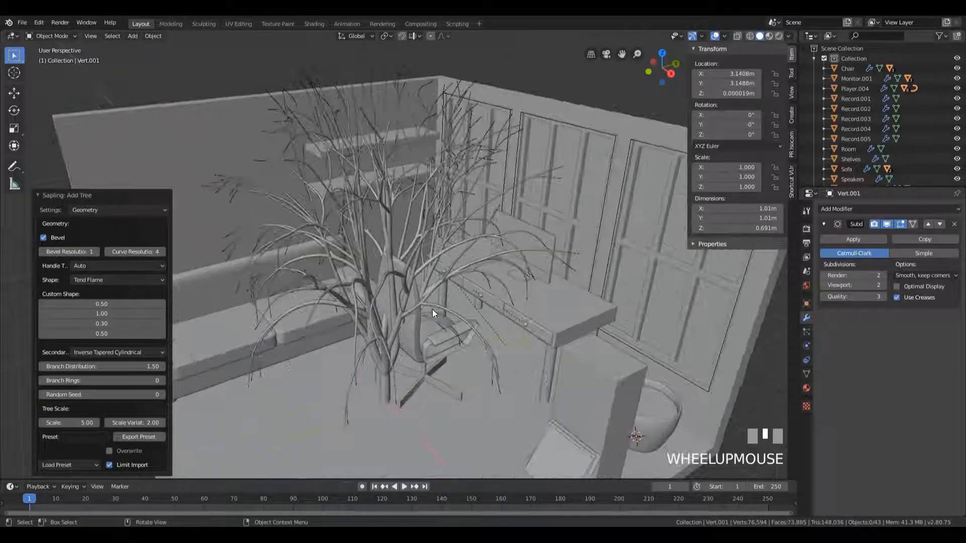
scroll(393, 298, "down", 2)
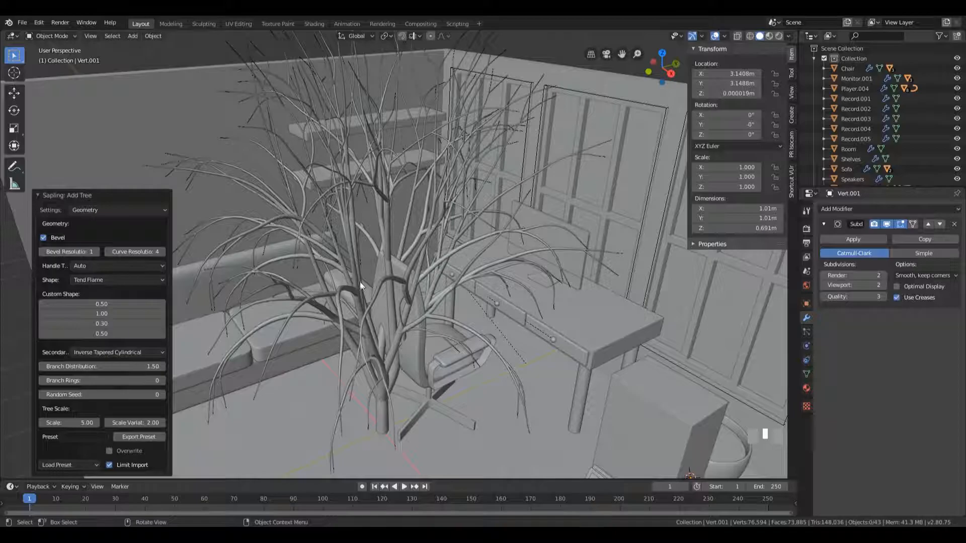
middle_click_drag(452, 237, 385, 240)
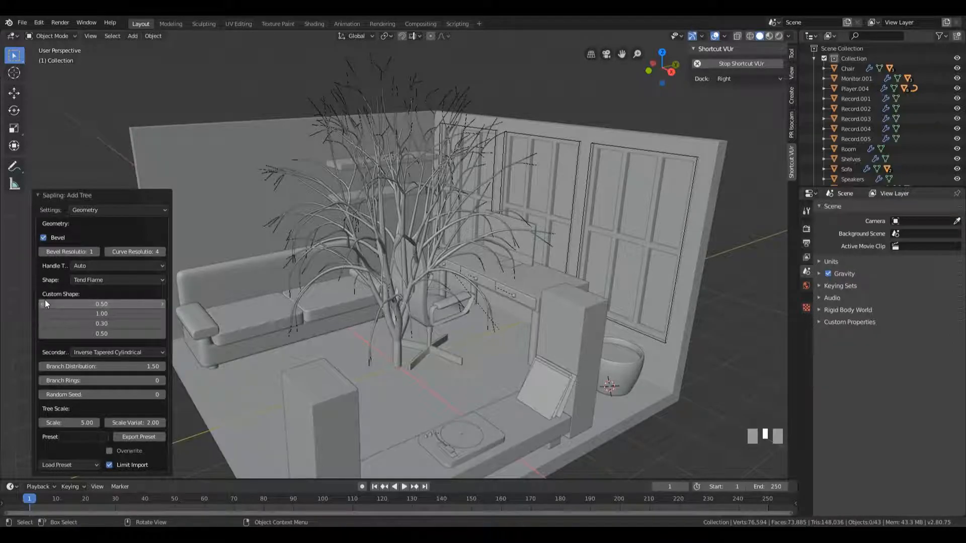
Step: Set the first three Custom Shape values of the sapling tree to 0.01 each
left_click(116, 306)
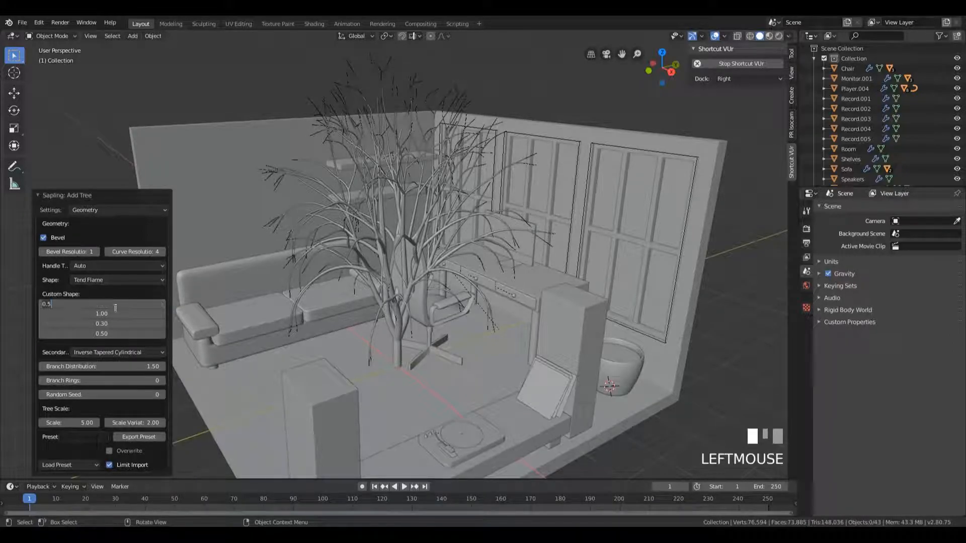
type("0")
key("KP_Enter")
left_click(115, 309)
type("0.01")
key("KP_Enter")
left_click(94, 322)
type("0.01")
key("KP_Enter")
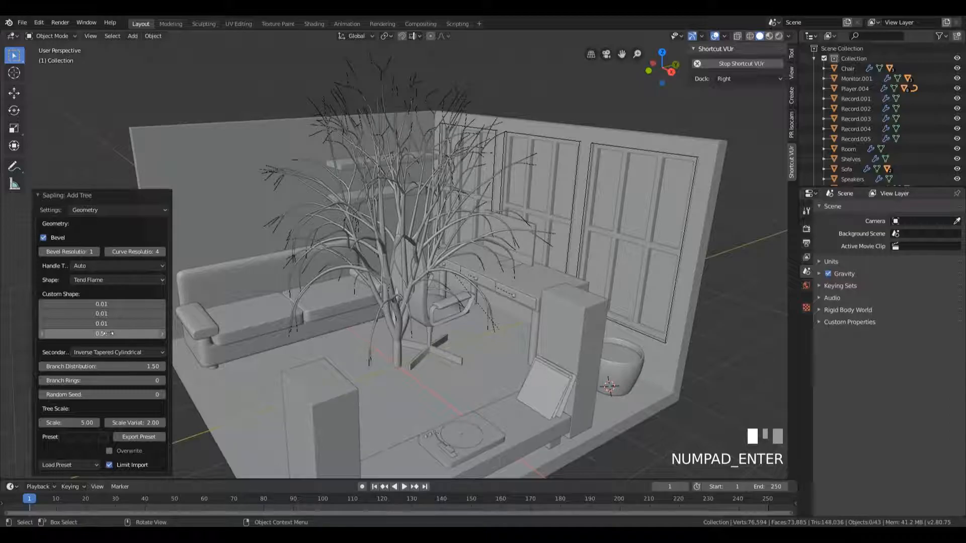
Step: Set the tree's Branch Distribution to 20 and check the new branching from several sides
left_click(135, 366)
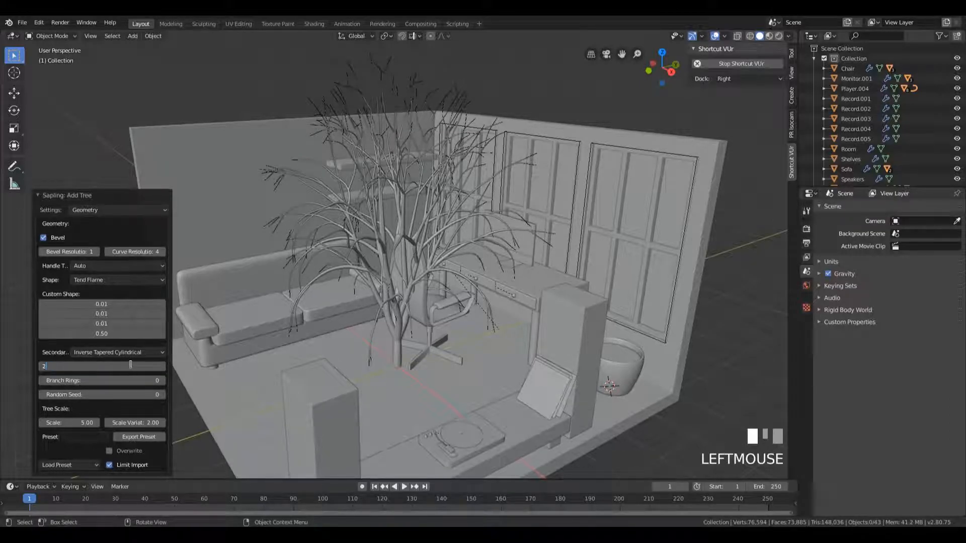
key("KP_Enter")
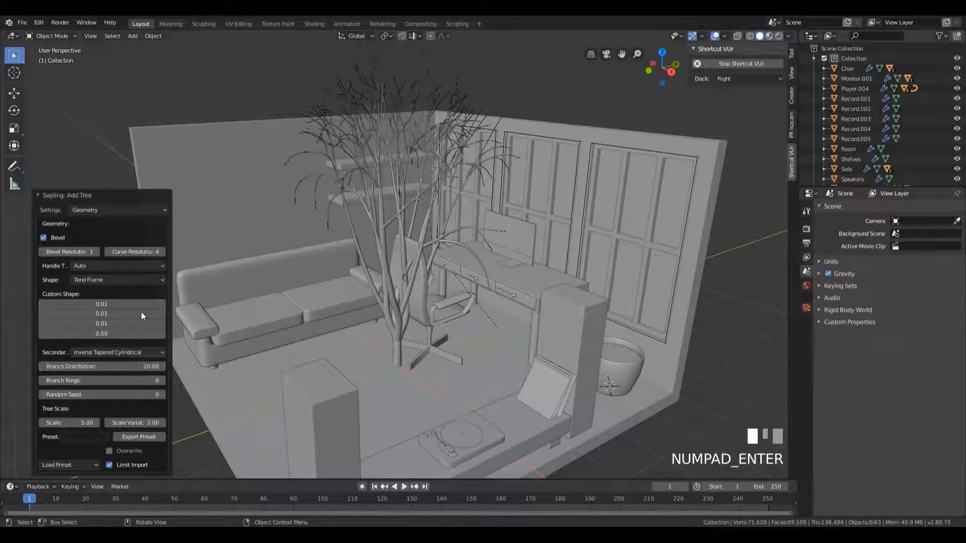
mouse_move(491, 212)
middle_mouse_down()
mouse_move(487, 194)
mouse_move(495, 197)
middle_mouse_up()
middle_click_drag(378, 220, 448, 231)
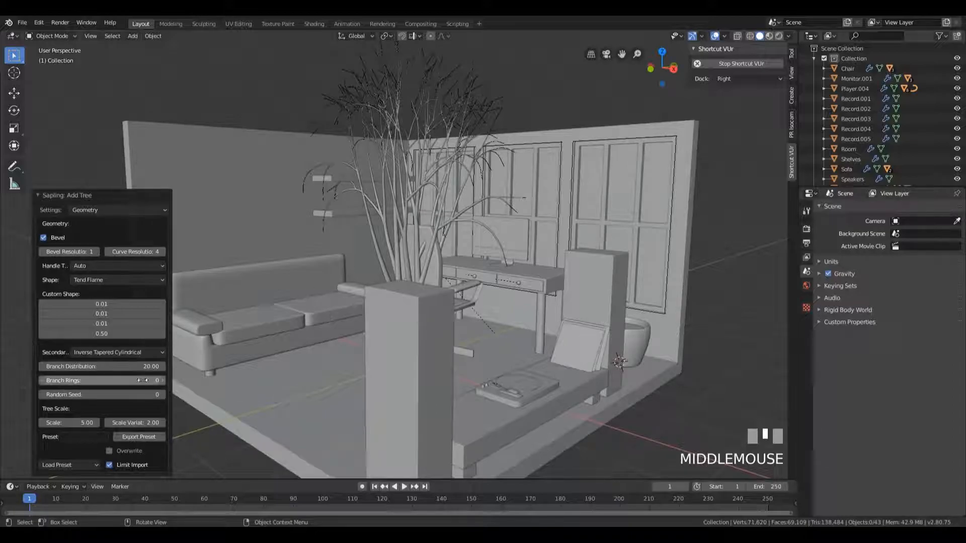
middle_click_drag(246, 337, 111, 298)
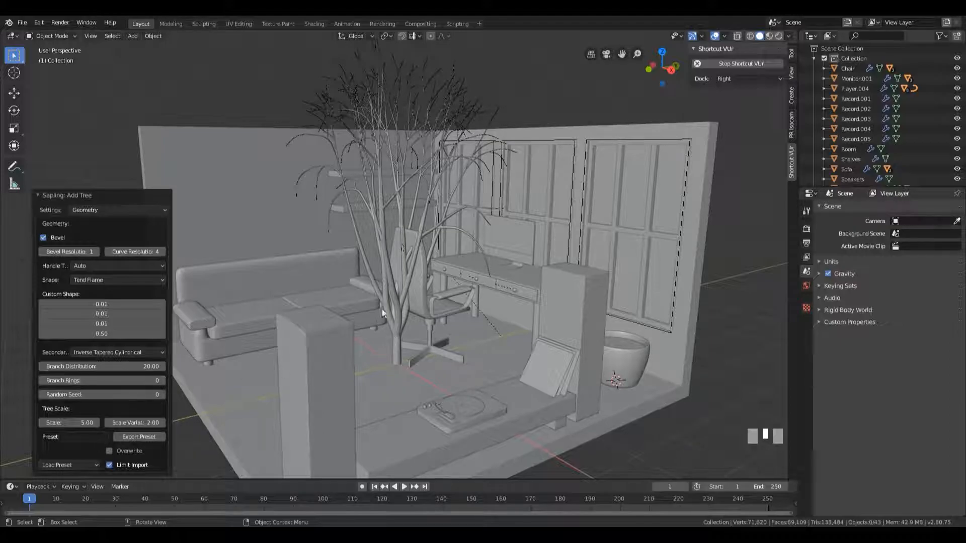
middle_click_drag(478, 243, 523, 236)
Step: Compare Branch Rings values of 2 and 3 on the tree and settle on 2
left_click(161, 382)
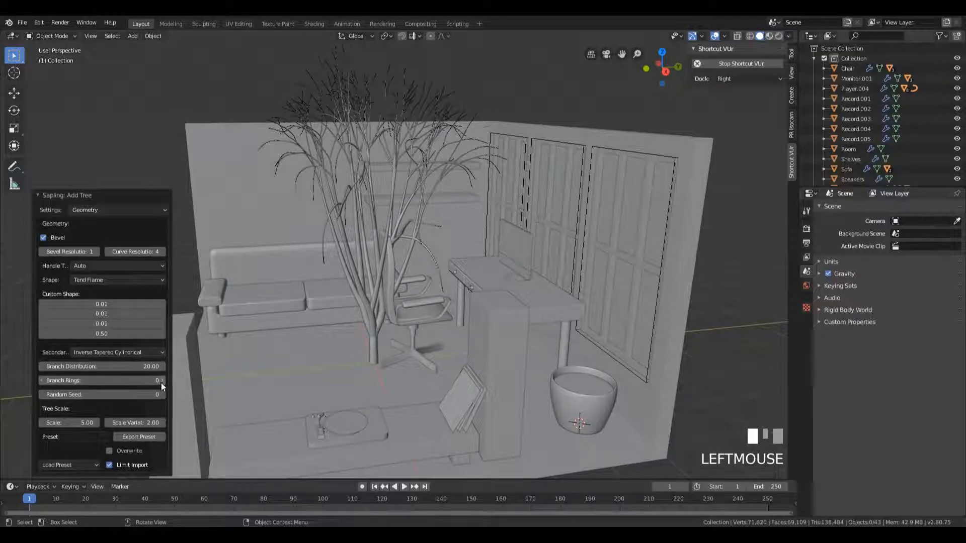
left_click(164, 382)
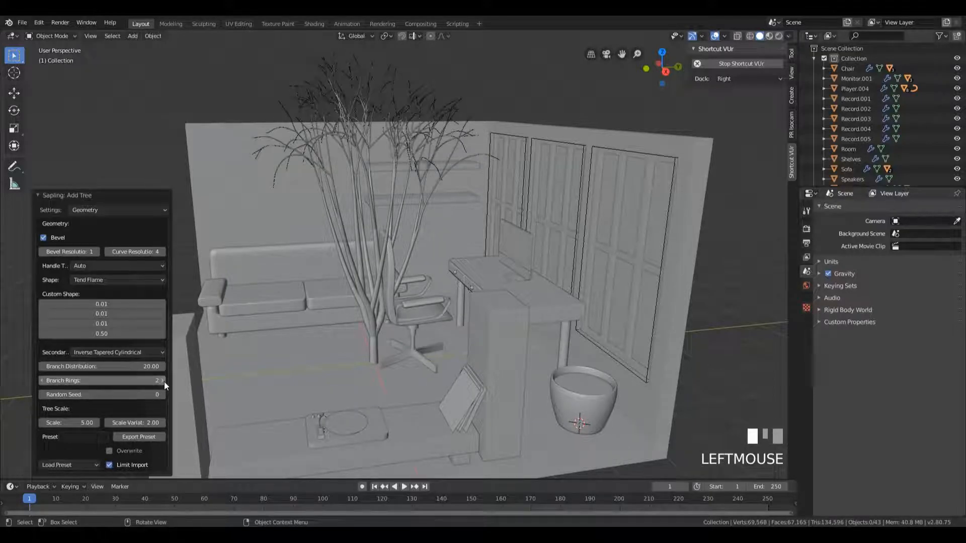
left_click(45, 383)
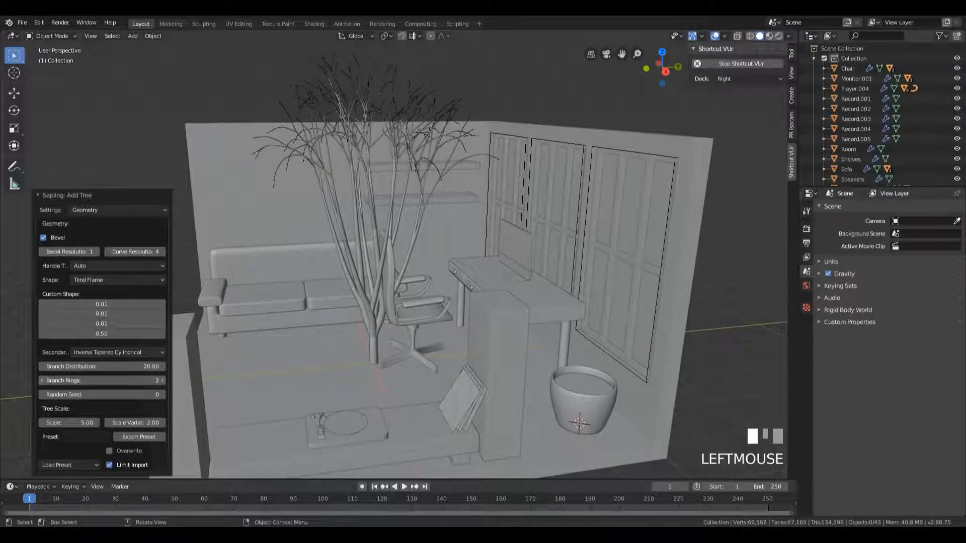
left_click(163, 380)
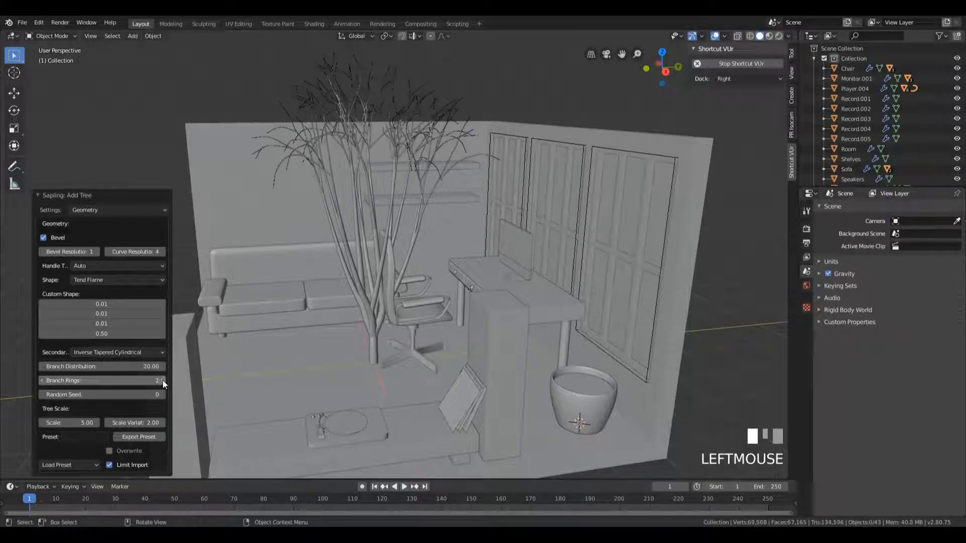
left_click(161, 381)
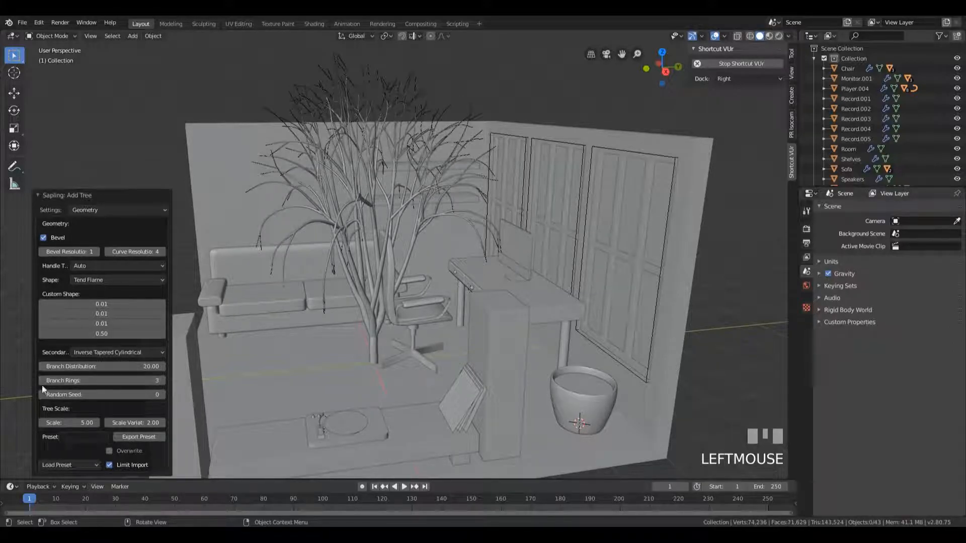
left_click(42, 383)
left_click(163, 381)
middle_click_drag(456, 250, 177, 324)
left_click(42, 383)
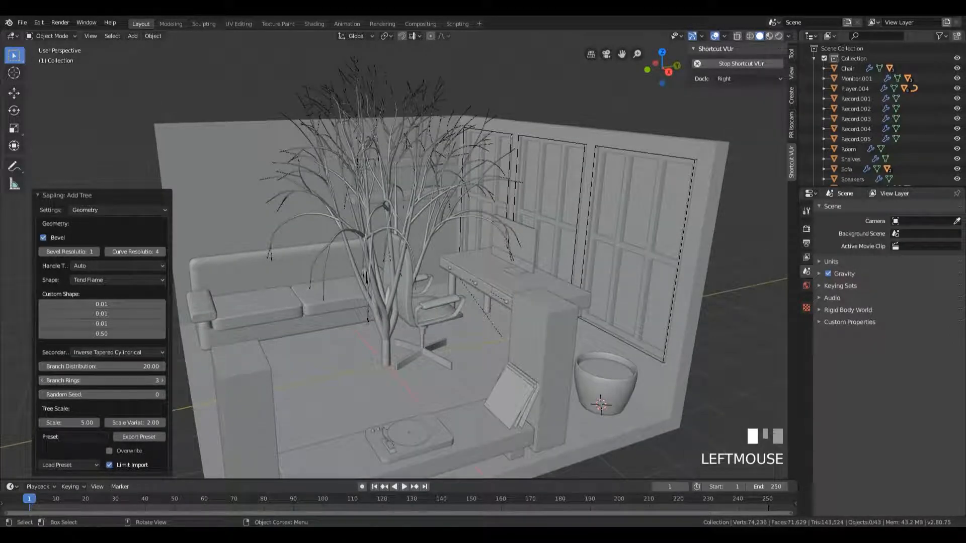
middle_click_drag(352, 226, 400, 202)
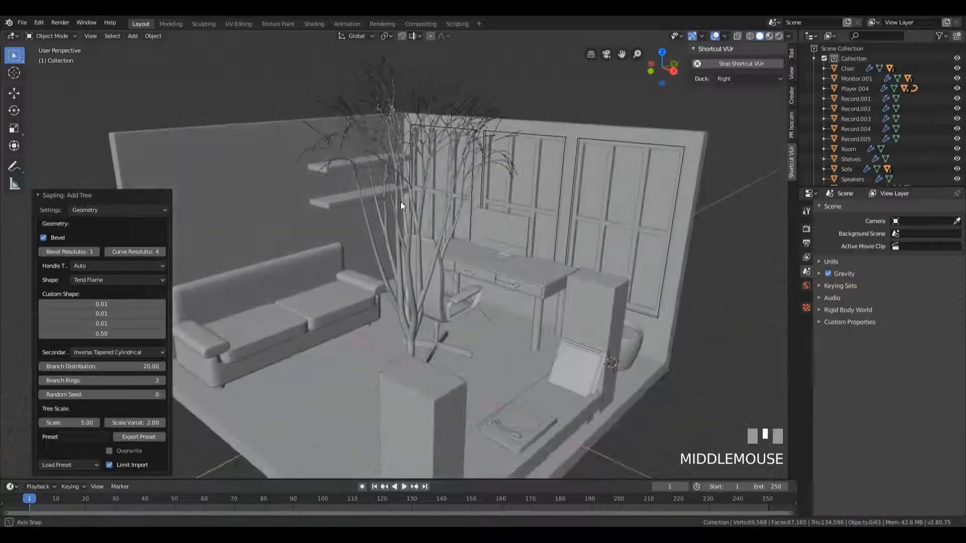
Step: In the tree's Branch Splitting settings, set the first Split Angle value to 5
left_click(95, 211)
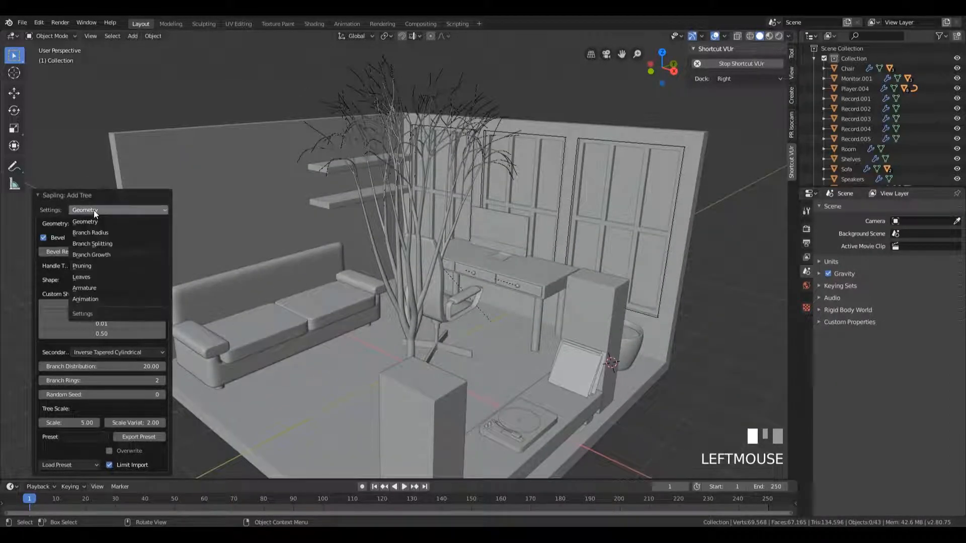
left_click(101, 244)
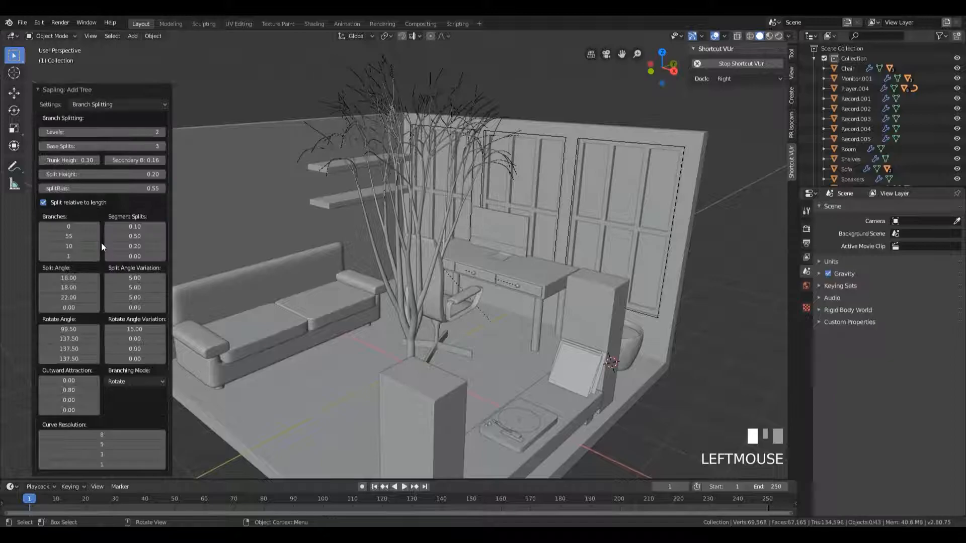
mouse_move(63, 277)
left_mouse_down()
mouse_move(31, 278)
mouse_move(71, 276)
left_mouse_up()
left_click(70, 276)
type("5")
key("KP_Enter")
middle_click_drag(367, 144, 429, 144)
mouse_move(543, 166)
middle_mouse_down()
mouse_move(612, 156)
mouse_move(535, 172)
mouse_move(561, 174)
middle_mouse_up()
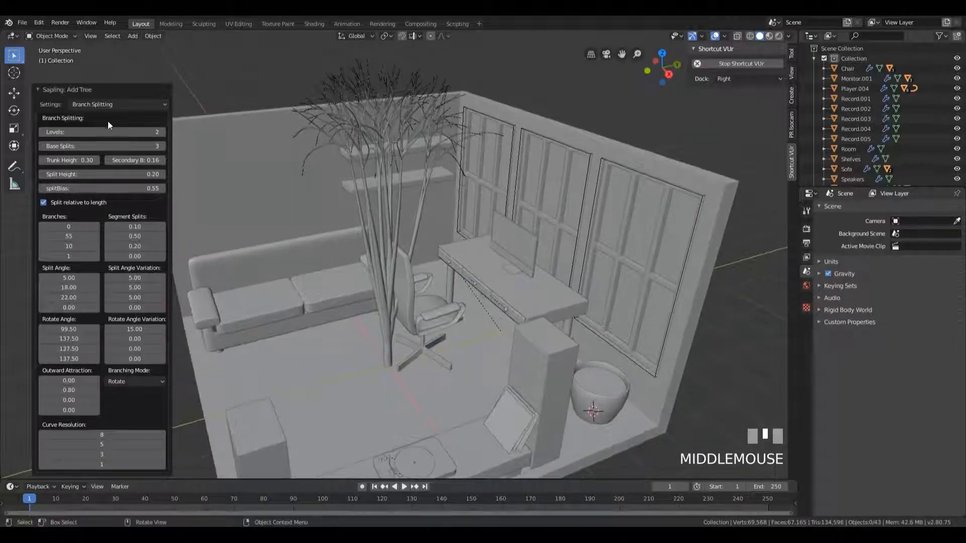
Step: Turn on Show Leaves in the tree's Leaves settings and check the foliage against the room
left_click(107, 105)
left_click(96, 169)
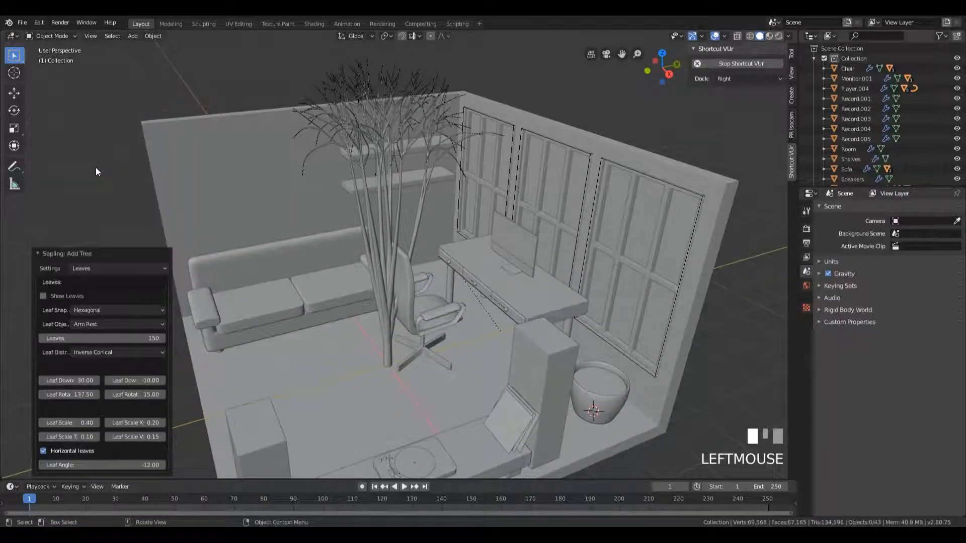
left_click(66, 295)
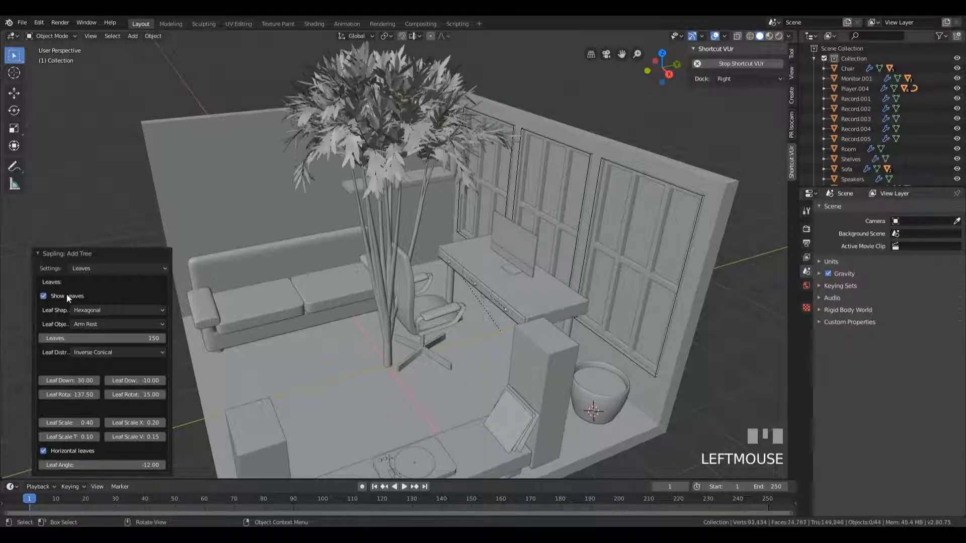
middle_click_drag(483, 252, 422, 263)
scroll(539, 235, "down", 4)
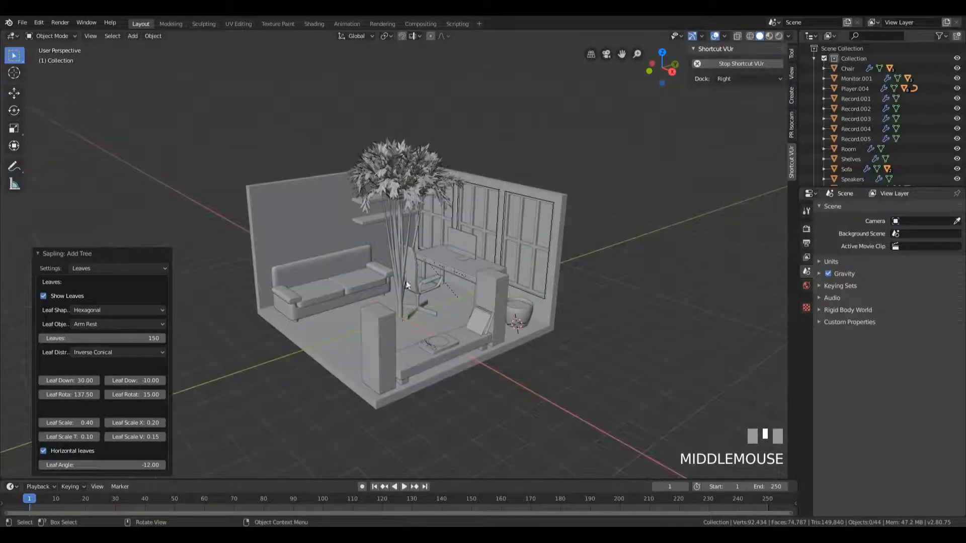
scroll(546, 291, "up", 4)
scroll(497, 198, "down", 1)
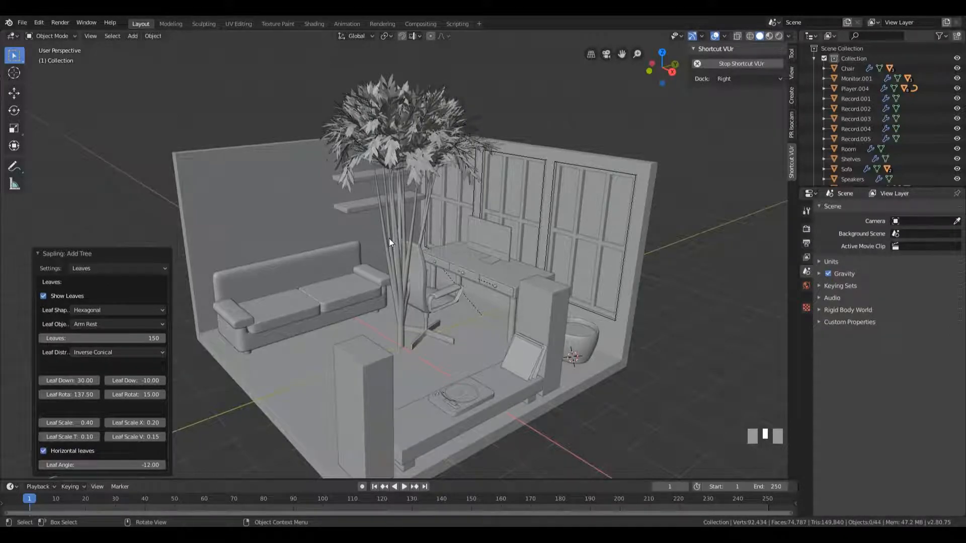
Step: Select the tree and snap it to the 3D cursor at the base of the plant pot
left_click(397, 312)
middle_click_drag(629, 279, 611, 279)
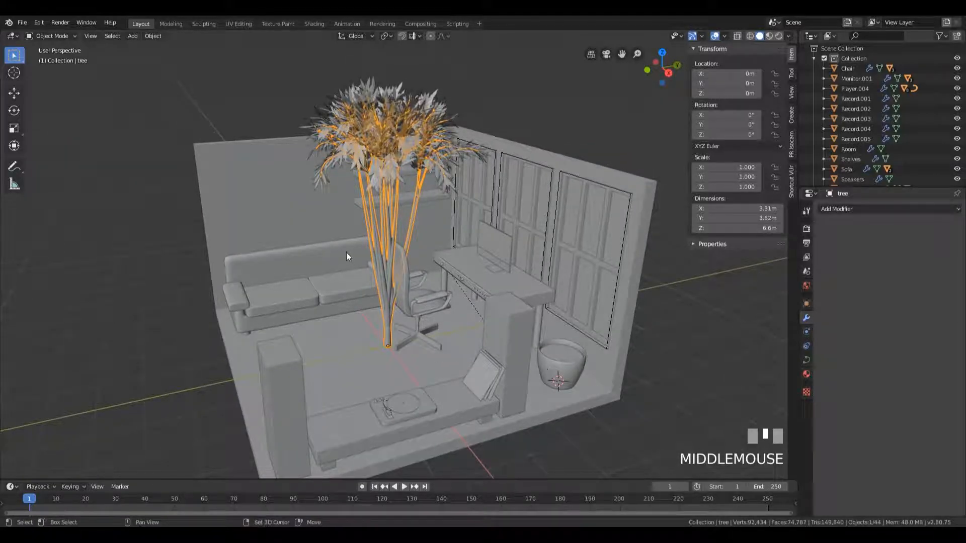
key("shift+s")
left_click(352, 197)
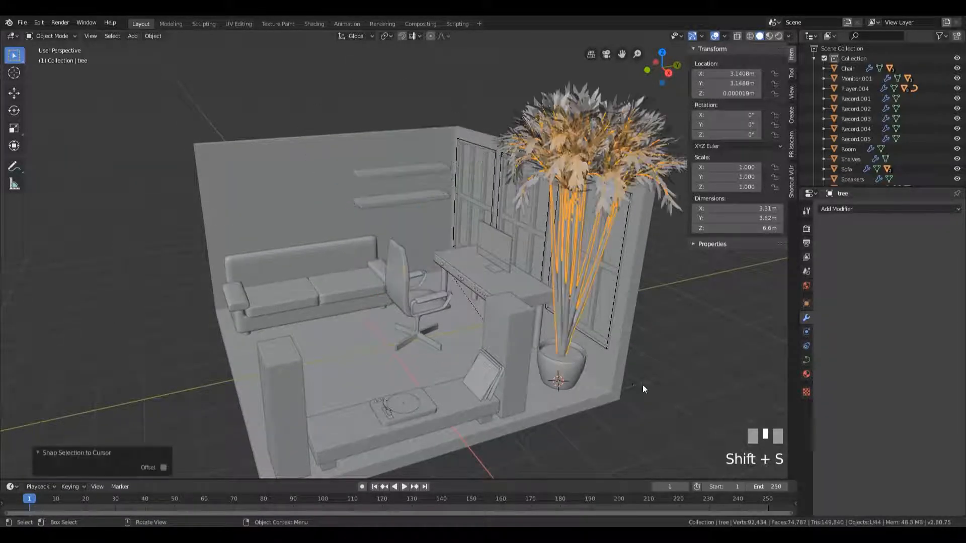
Step: Scale the tree down uniformly to about 0.7 of its size so it fits the room corner
middle_click_drag(590, 252, 573, 303, "shift")
key("s")
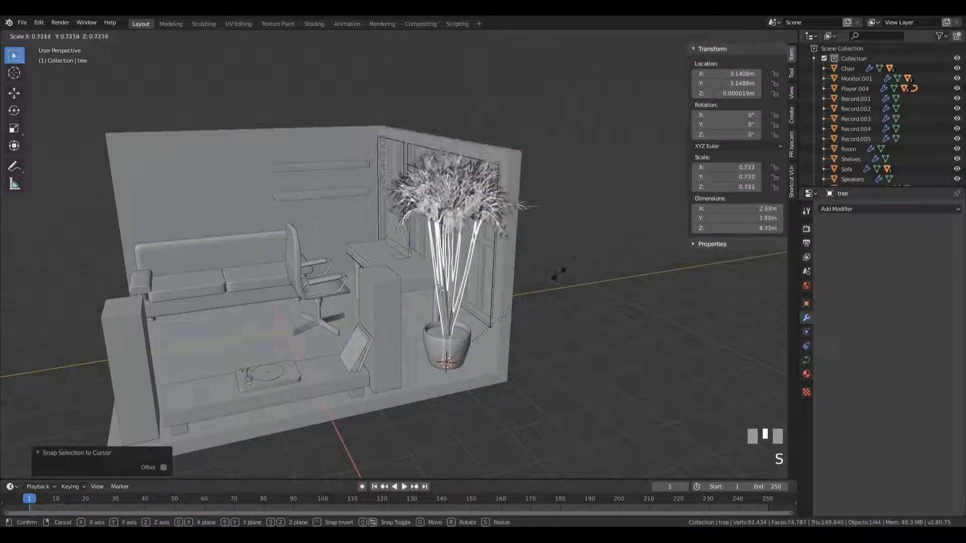
left_click(546, 289)
Step: Add the plant pot to the selection as the active object and parent the tree to it with the Object option
middle_click_drag(546, 289, 473, 333)
scroll(541, 301, "up", 3)
left_click(462, 280, "shift")
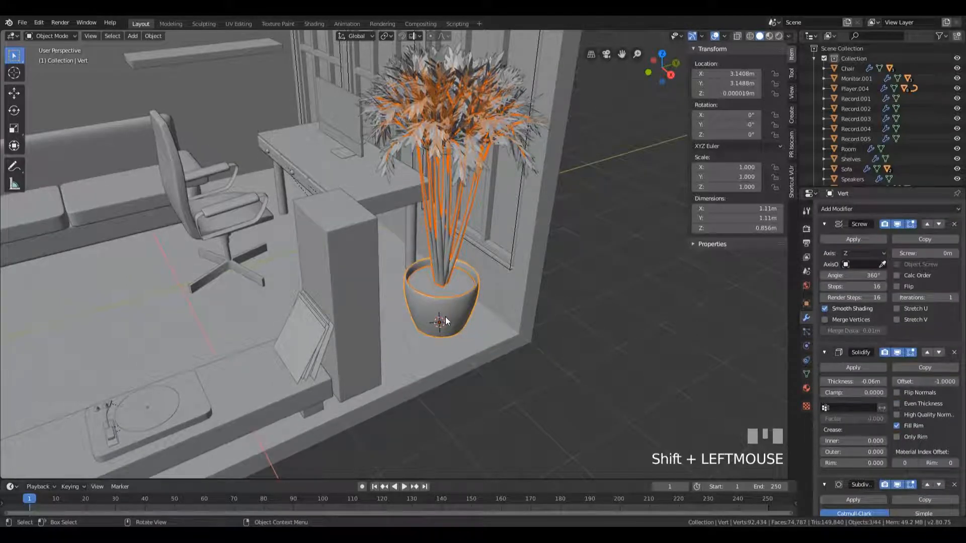
key("ctrl+p")
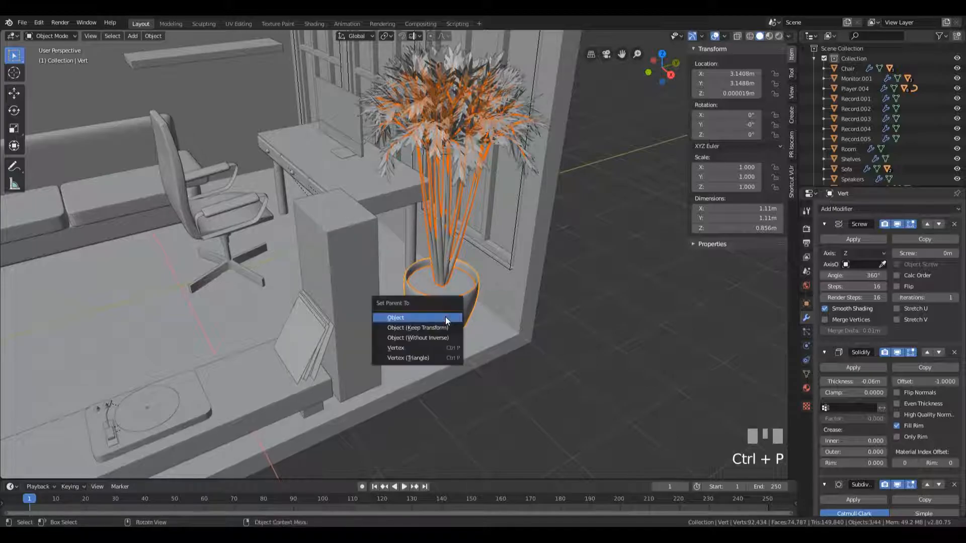
left_click(445, 324)
Step: Move the plant pot across the floor, without changing its height, by about -0.04 m in X and -0.31 m in Y
left_click(462, 333)
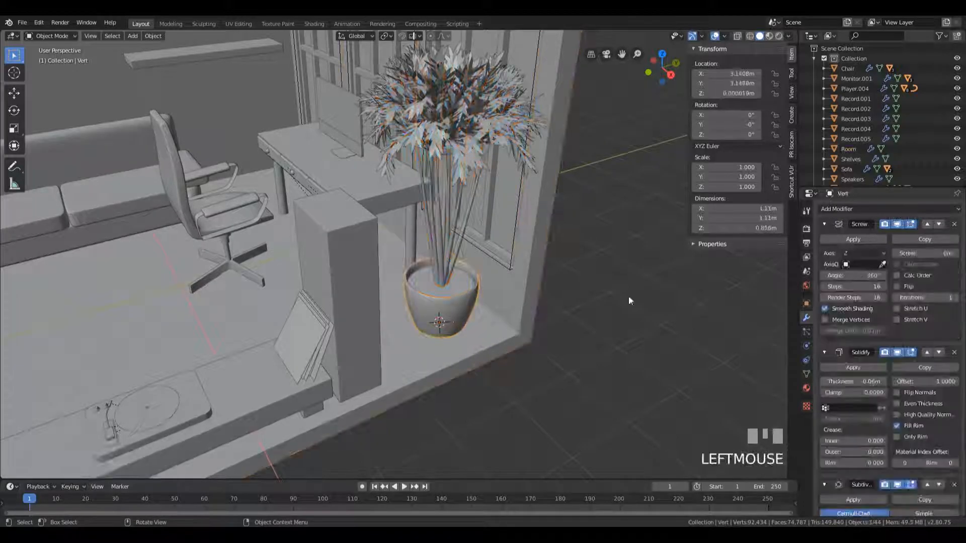
middle_click_drag(587, 306, 645, 278)
key("g")
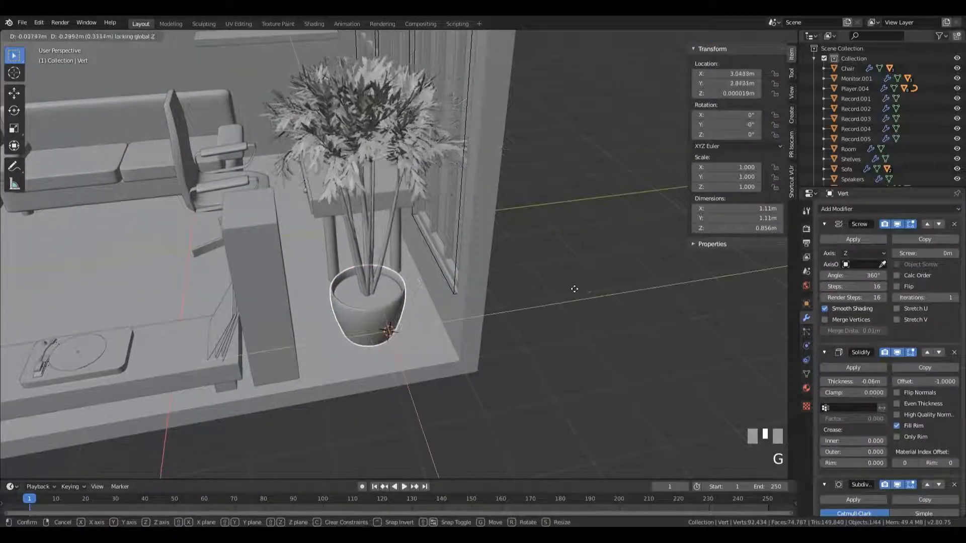
left_click(574, 292)
Step: Rotate the plant pot about the global Z axis by about -19.3° so the foliage faces away from the windows
middle_click_drag(574, 291, 623, 301)
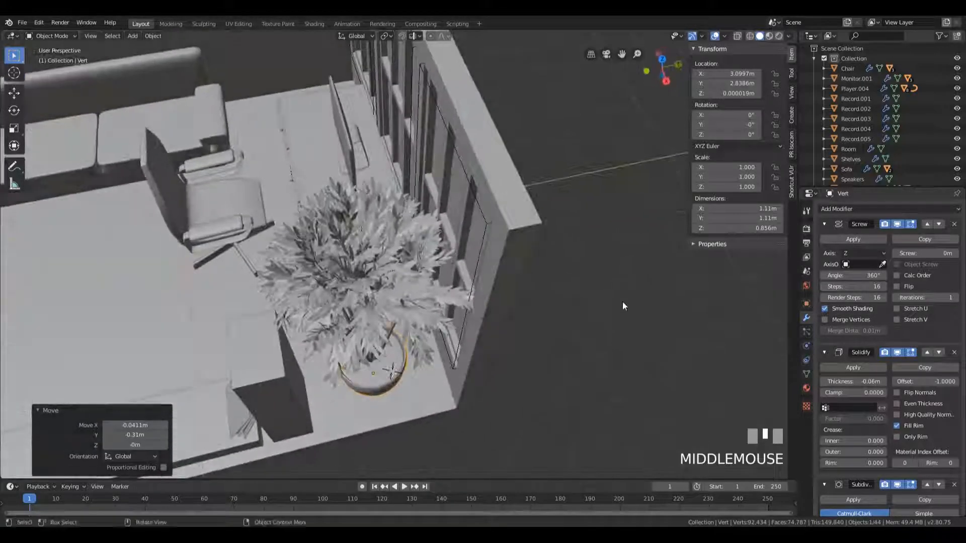
key("r")
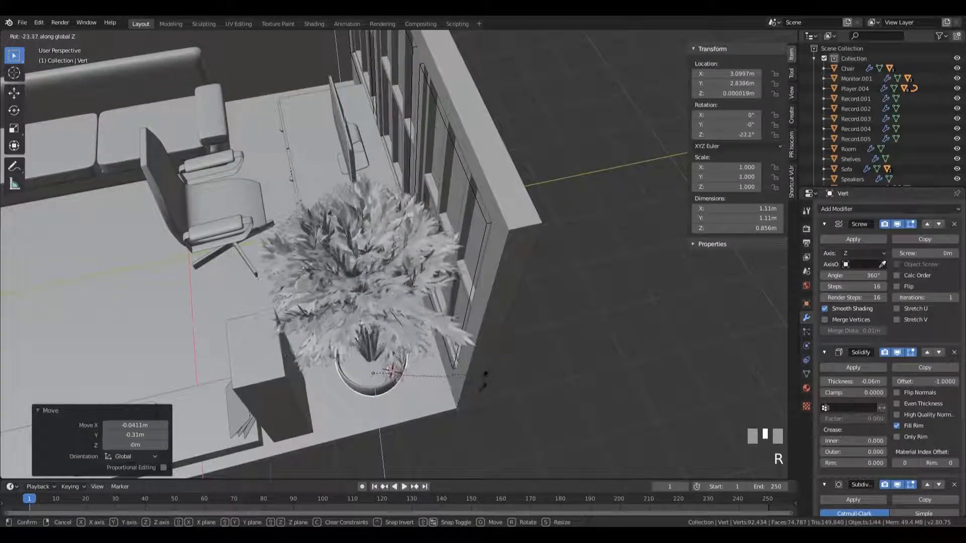
left_click(483, 380)
Step: Scale the potted plant down uniformly to about 0.893 of its size to suit the room
middle_click_drag(483, 379, 588, 300)
scroll(580, 304, "down", 5)
middle_click_drag(572, 267, 502, 234)
key("s")
left_click(518, 238)
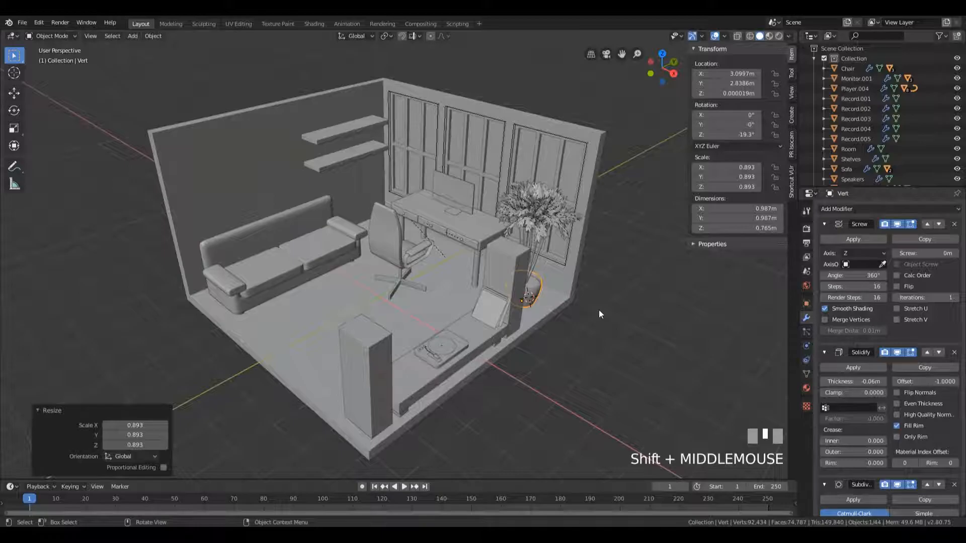
Step: Deselect the potted plant and save the project file
left_click(625, 290)
middle_click_drag(600, 265, 642, 273, "shift")
key("ctrl+s")
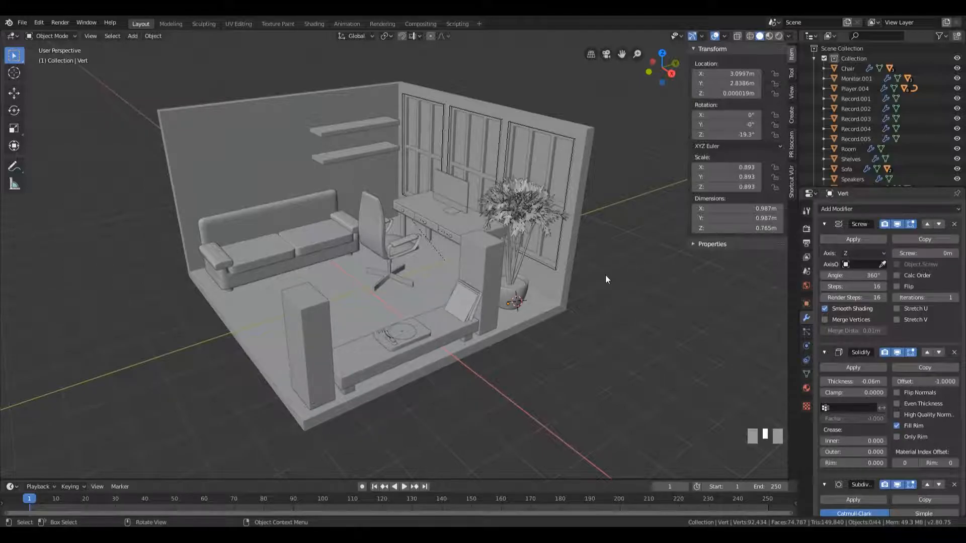
Step: Try to bulge the pot's side by moving one vertex of its profile outward by about 0.25 m in Y
left_click(545, 259)
middle_click_drag(595, 286, 614, 281)
scroll(594, 301, "up", 5)
left_click(543, 359)
middle_click_drag(544, 360, 596, 311, "shift")
key("Tab")
key("1")
middle_click_drag(449, 292, 483, 302)
key("g")
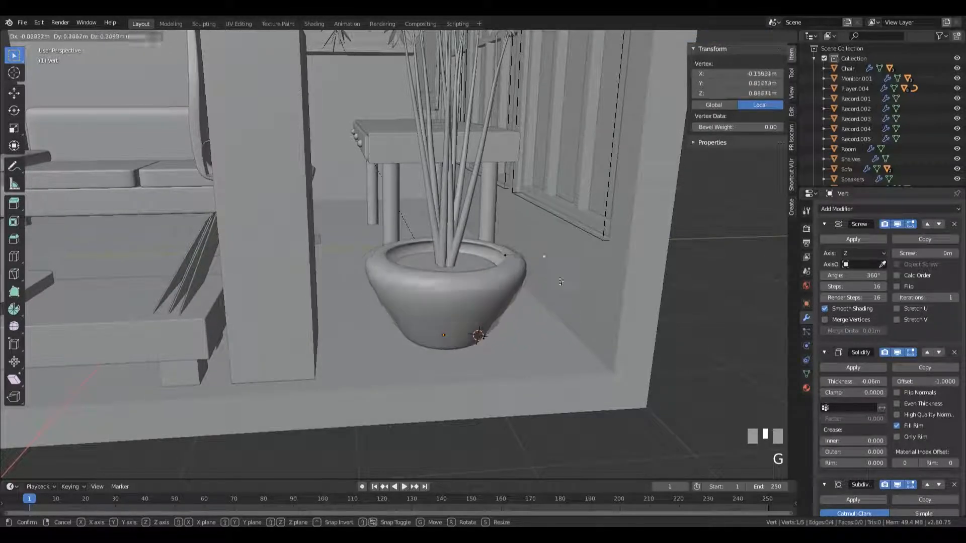
left_click(535, 312)
middle_click_drag(535, 312, 524, 222)
scroll(522, 216, "down", 4)
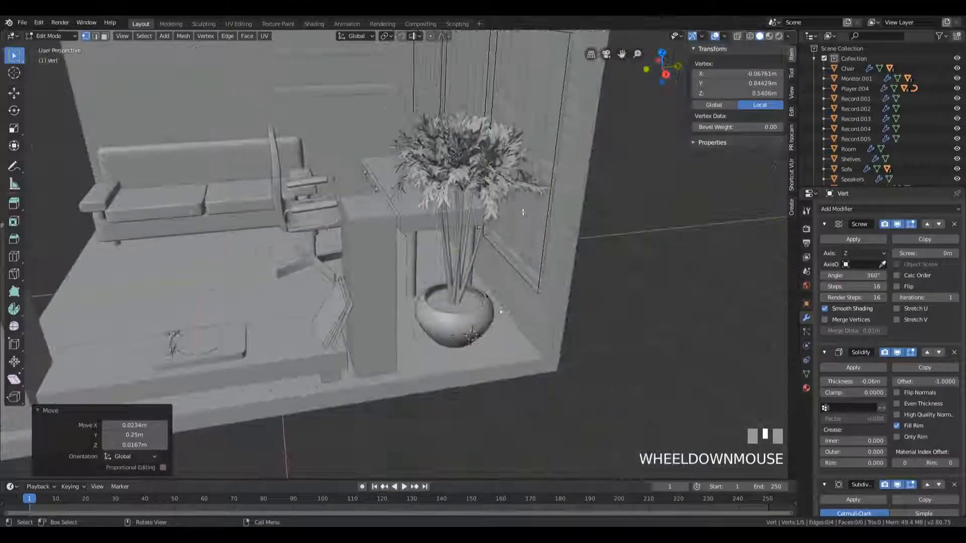
Step: Try to reposition the same profile vertex inward and higher for a slimmer pot shape
scroll(586, 331, "up", 3)
middle_click_drag(586, 330, 556, 299)
scroll(557, 299, "up", 3)
key("g")
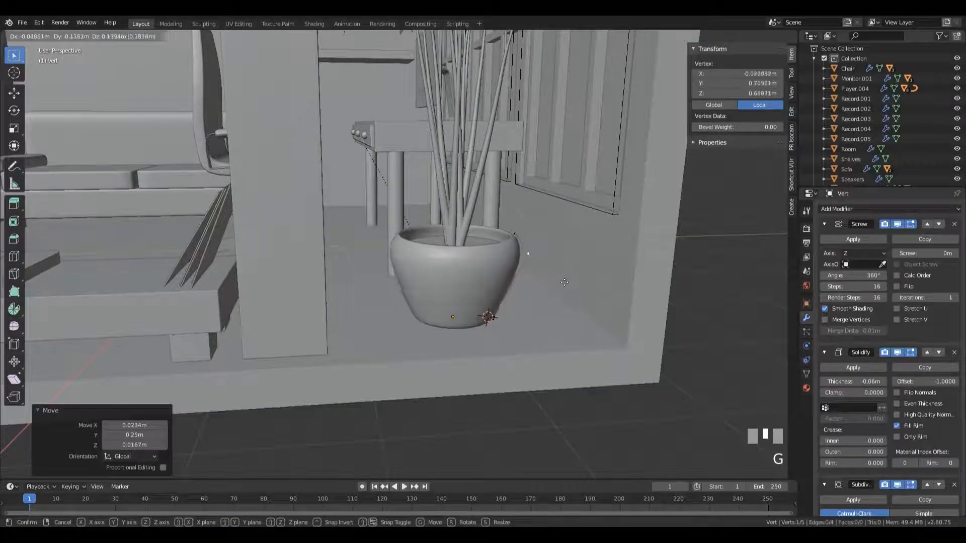
left_click(562, 303)
key("Escape")
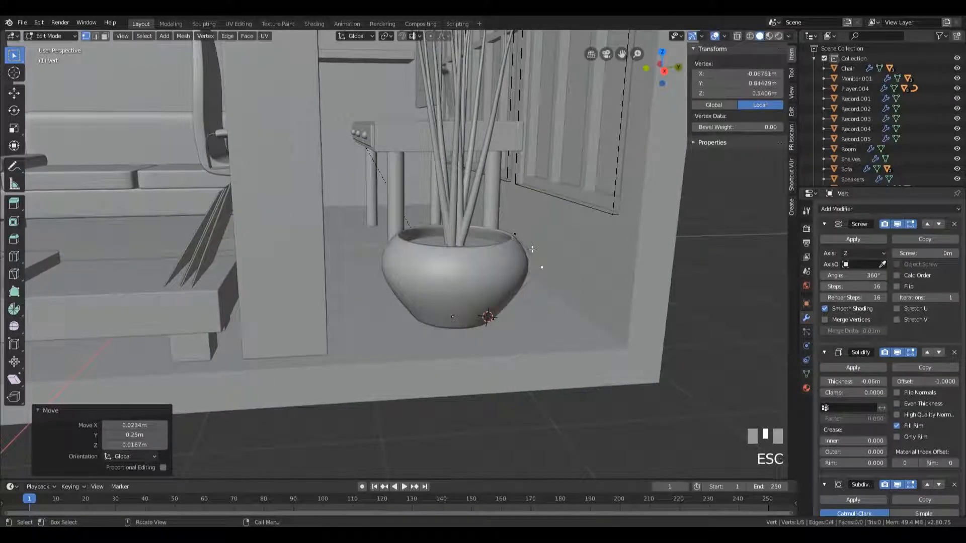
Step: Undo the move of the pot's profile vertex and return to Object Mode
key("ctrl+z")
scroll(479, 226, "down", 3)
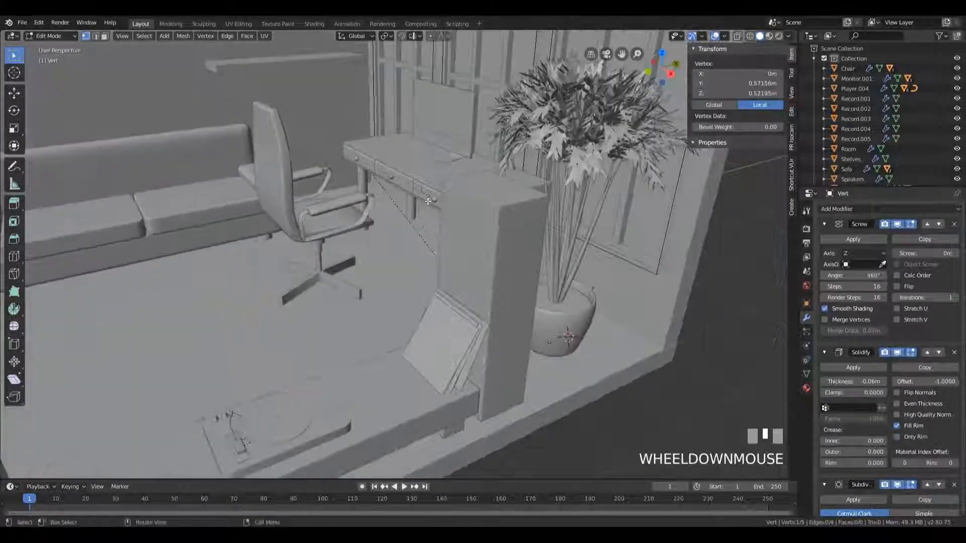
key("Tab")
scroll(662, 248, "down", 2)
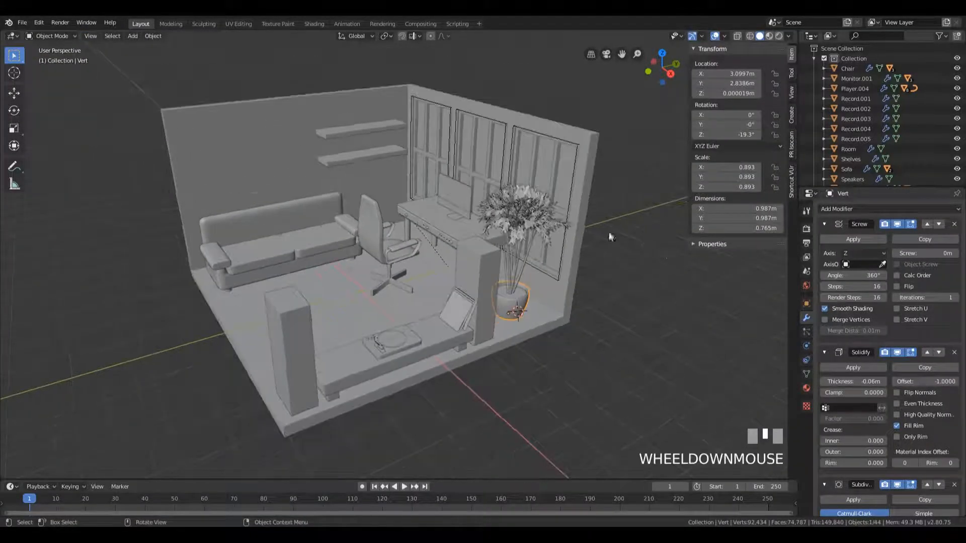